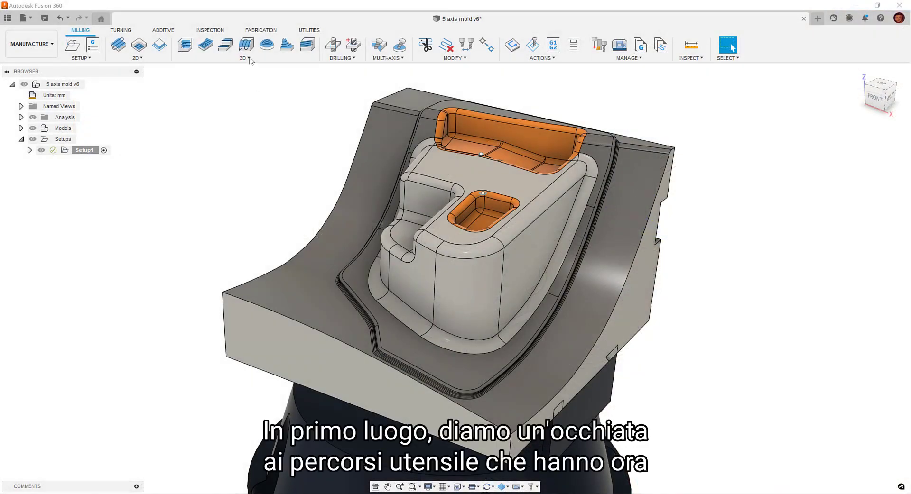
Step: Start a Scallop finishing operation and show its Tool Axis settings, Primary Mode Vertical
left_click(248, 58)
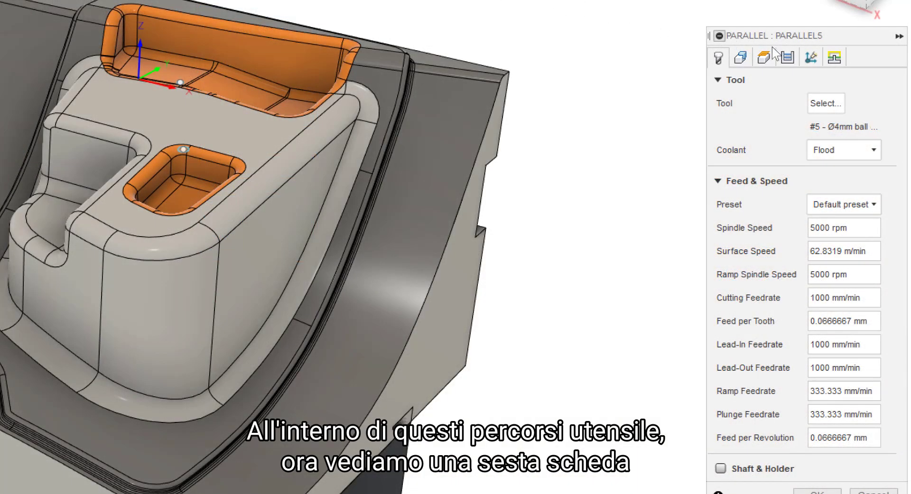
left_click(812, 64)
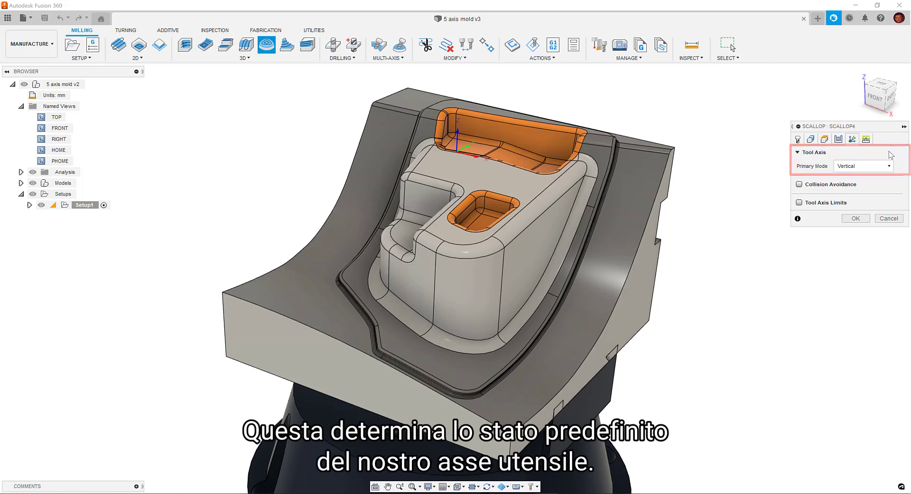
Step: Tilt the tool axis From point on the sketch point, overriding tilt angle to 5 deg
left_click(889, 165)
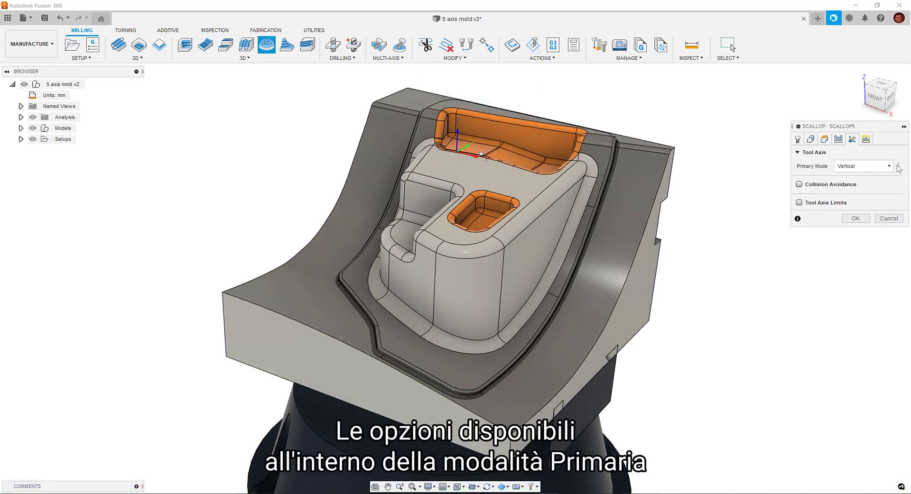
left_click(890, 167)
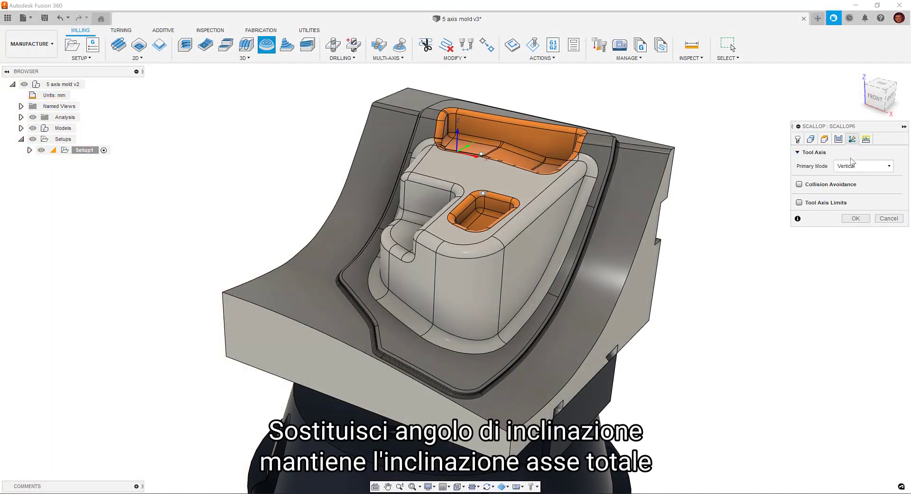
left_click(851, 161)
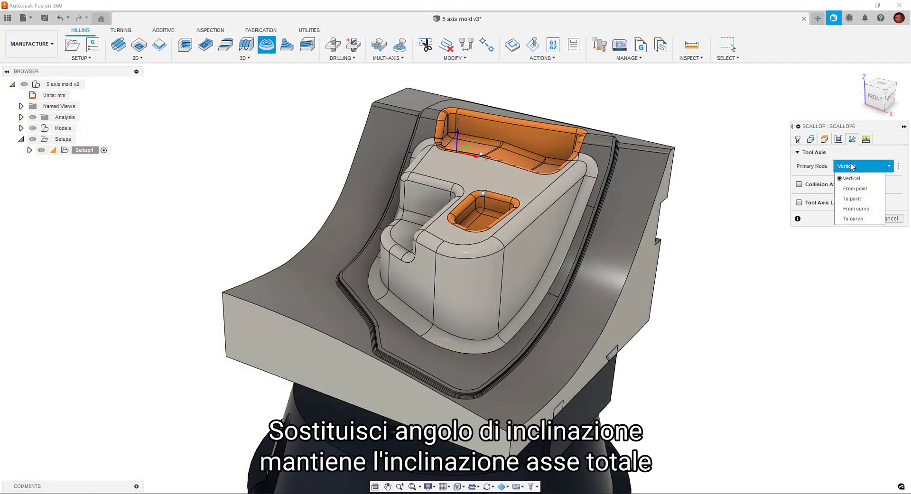
left_click(854, 189)
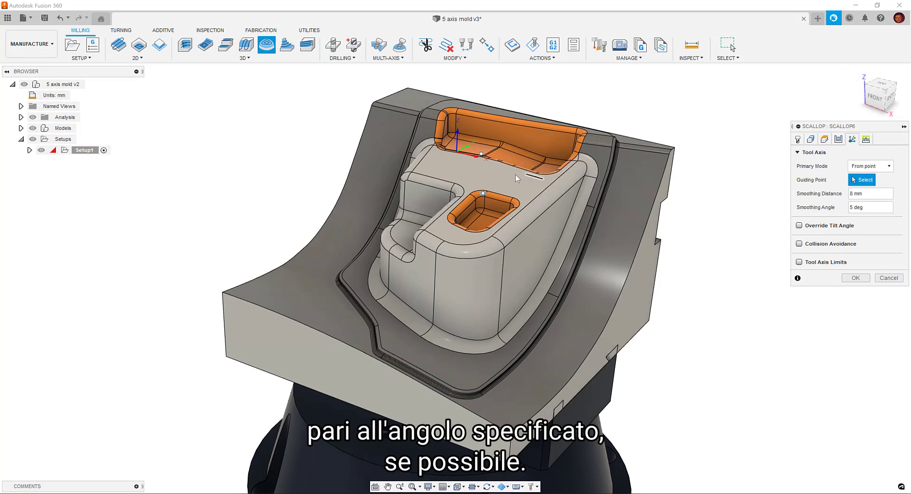
left_click(482, 154)
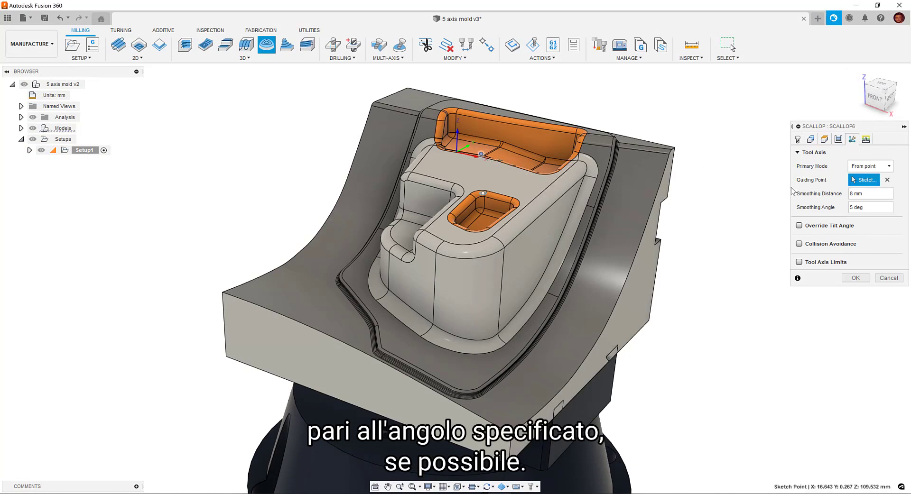
left_click(799, 226)
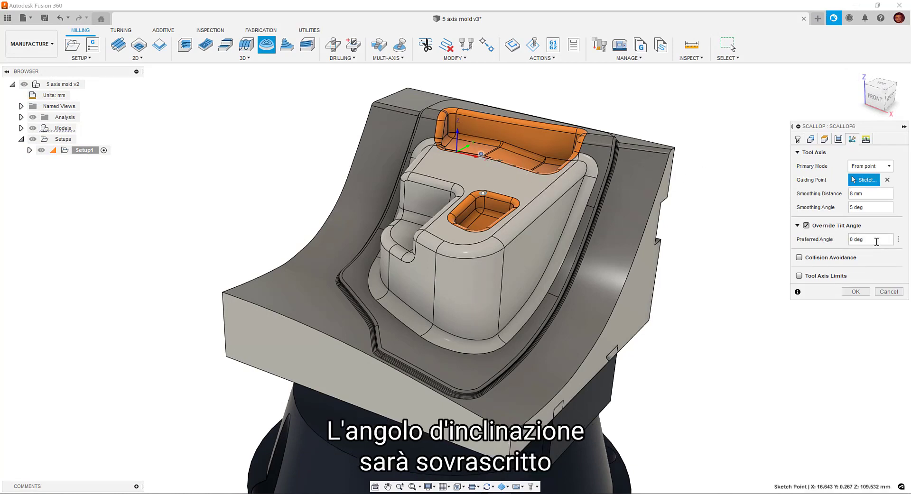
type("5")
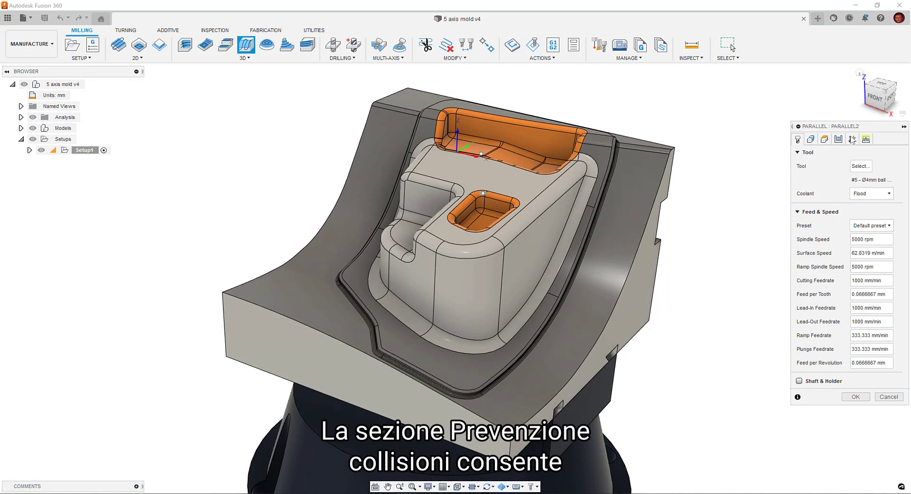
Step: Turn on collision avoidance in the Parallel operation's tool axis settings
left_click(852, 139)
left_click(799, 184)
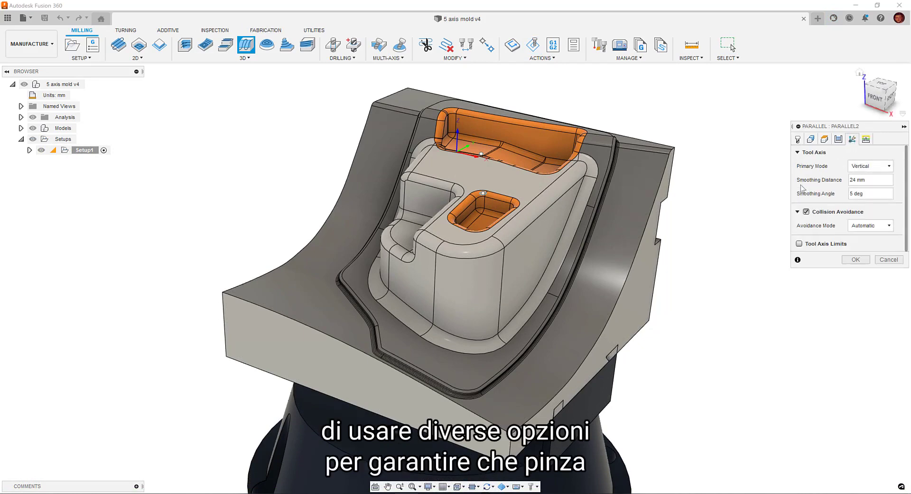
left_click(890, 226)
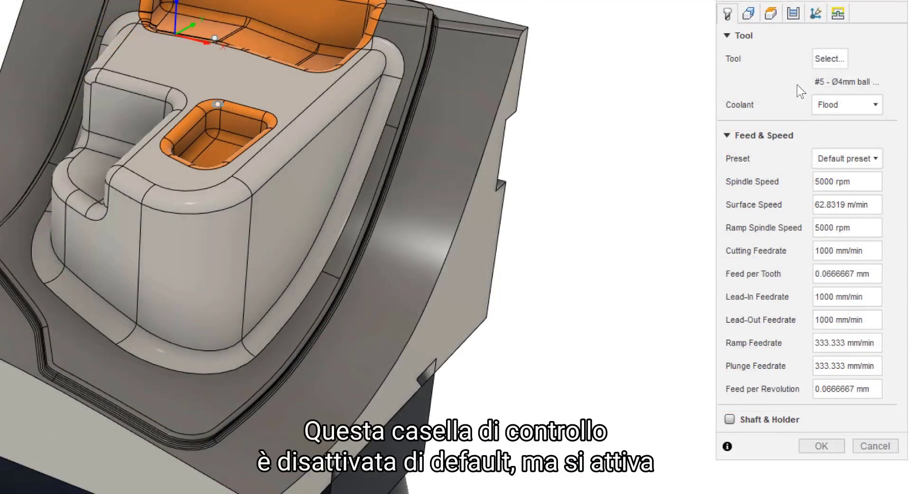
left_click(820, 17)
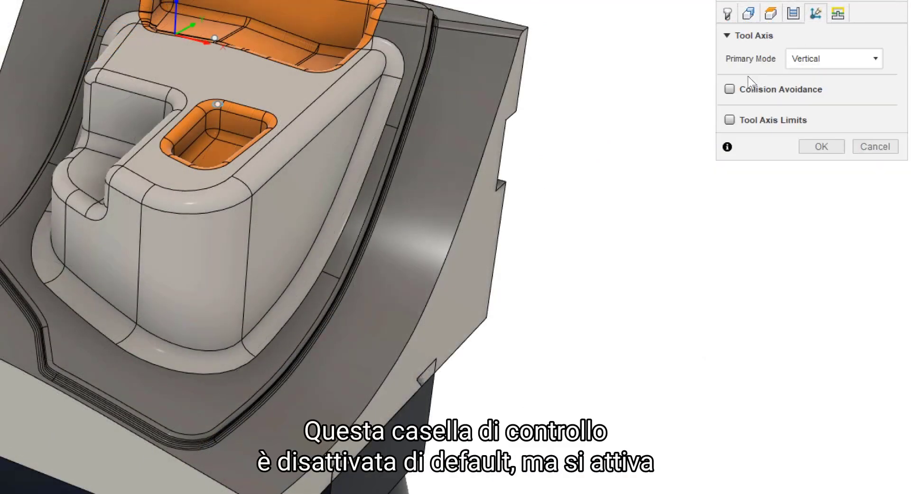
left_click(729, 89)
Step: Confirm shaft and holder clearance, keep Automatic collision avoidance, and enable tool axis limits
left_click(726, 20)
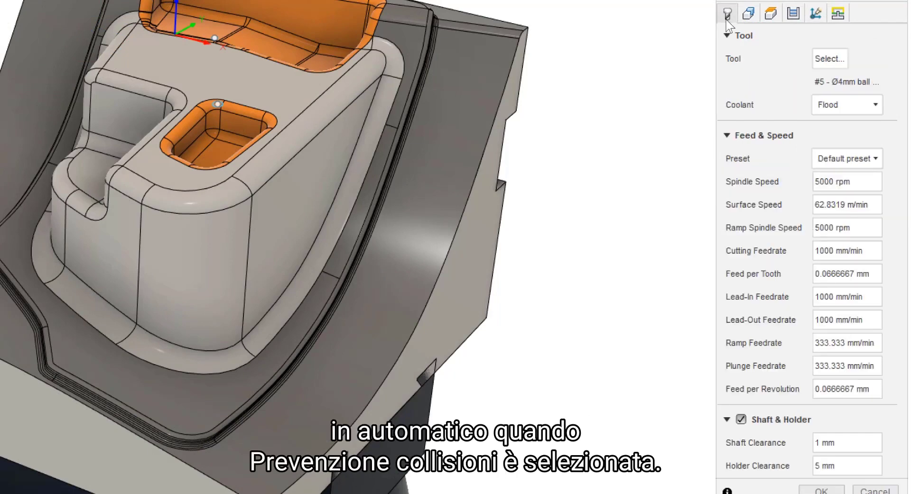
left_click(813, 34)
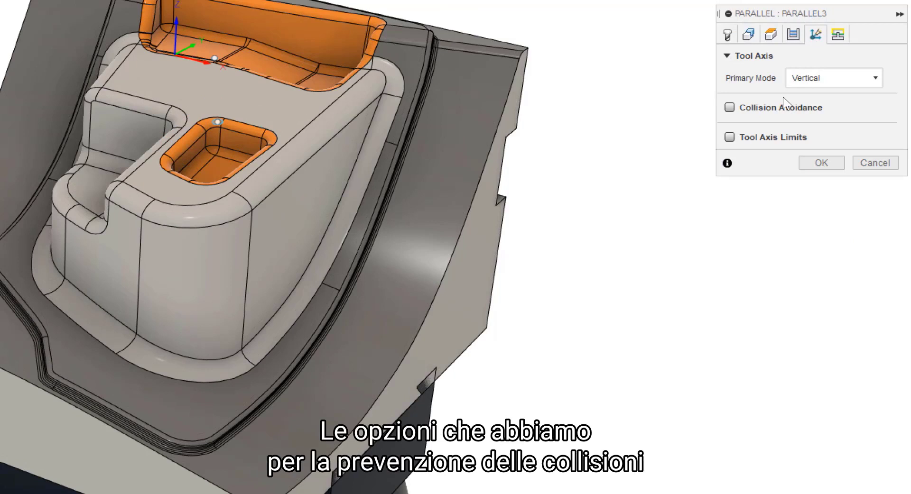
left_click(730, 108)
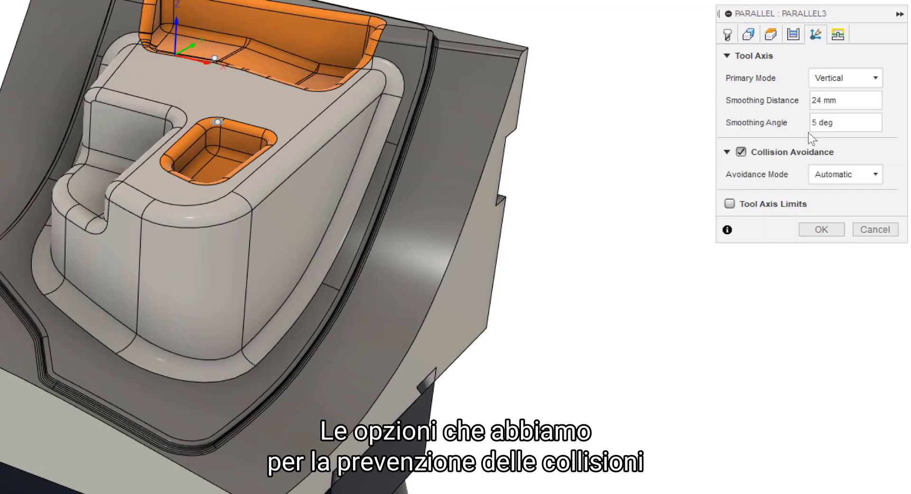
left_click(878, 175)
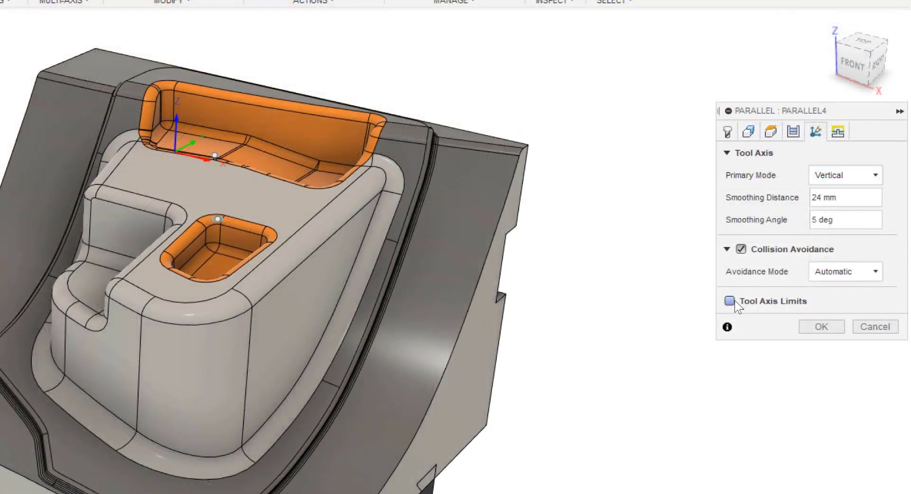
left_click(734, 300)
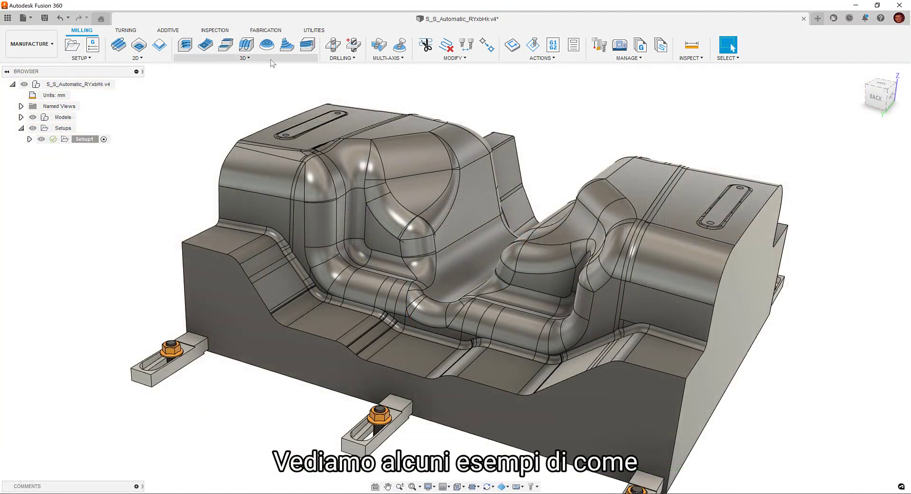
Step: Create a Scallop limited to 0–50 deg slopes inside the bottom edge chain boundary
left_click(266, 59)
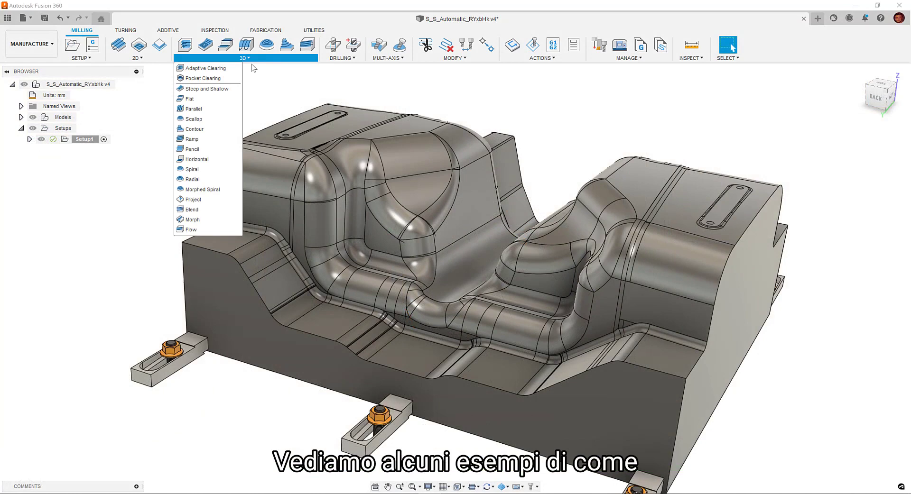
left_click(202, 119)
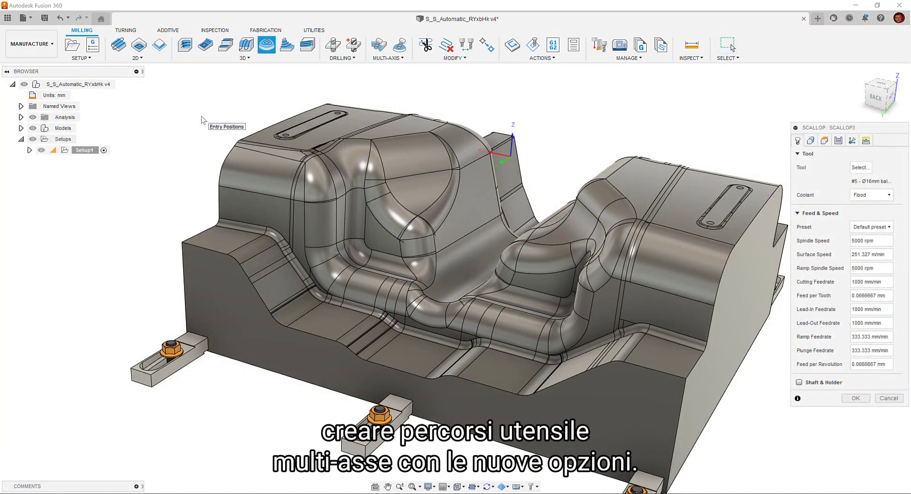
left_click(809, 140)
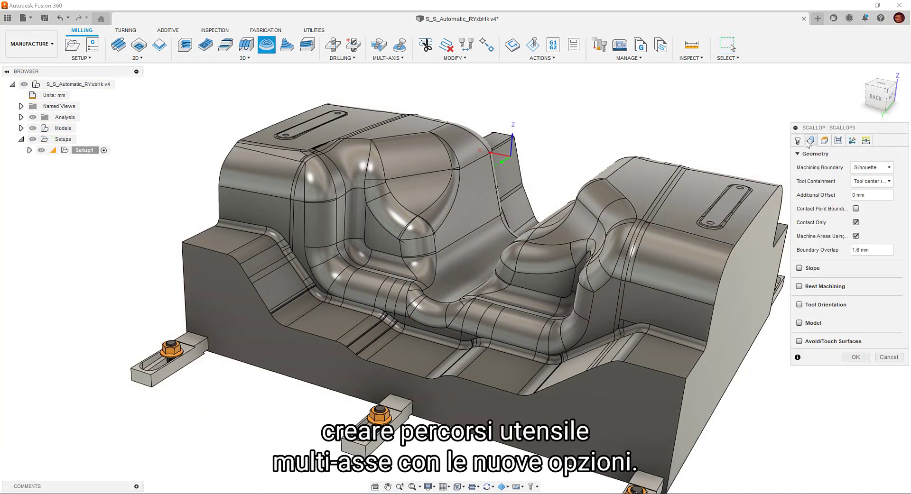
left_click(799, 268)
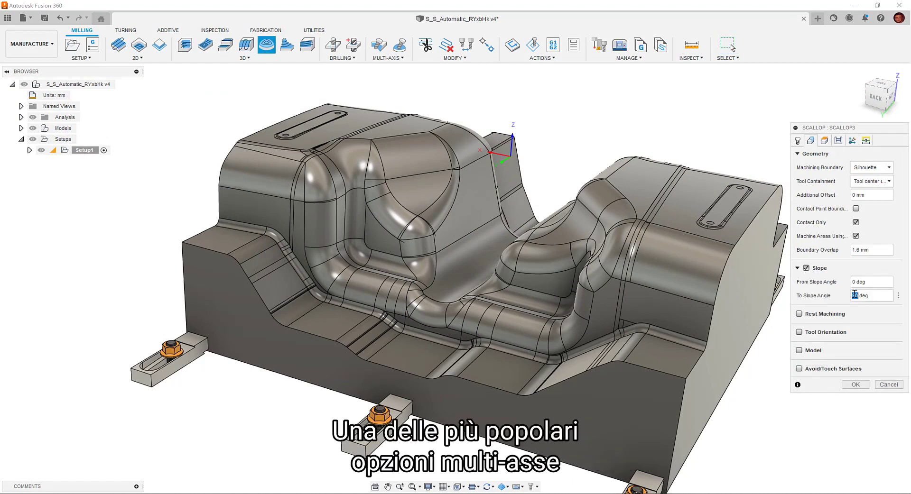
type("30")
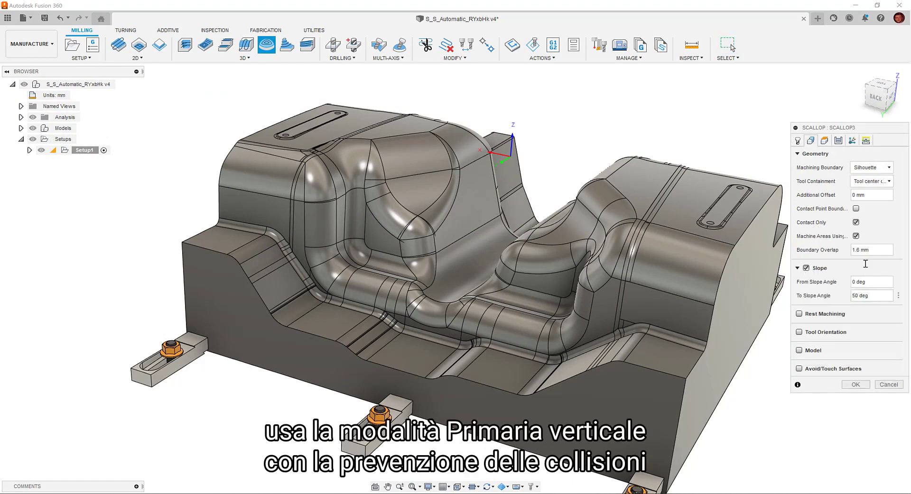
left_click(883, 168)
left_click(872, 199)
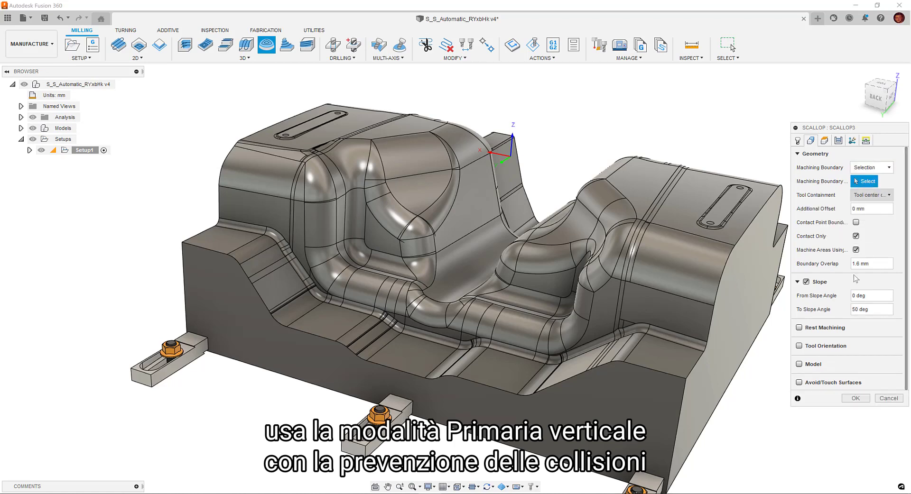
left_click(731, 390)
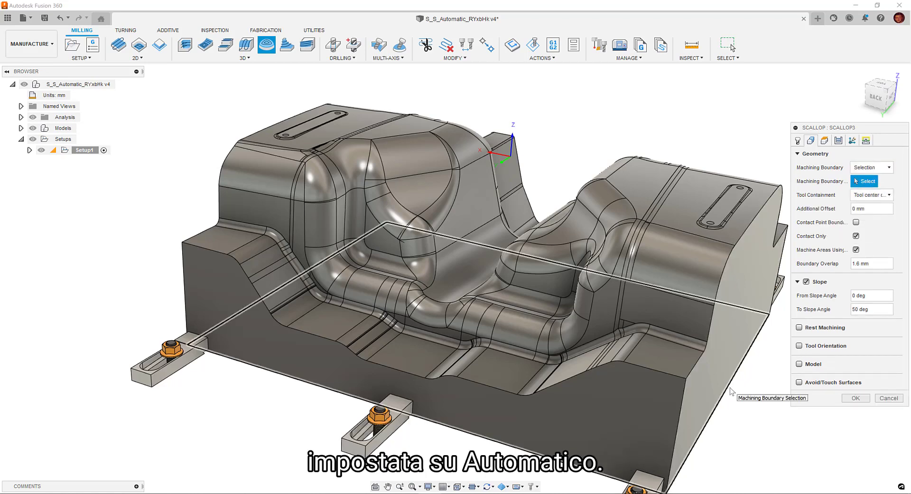
Step: Enable collision avoidance on the Scallop and compute the toolpath
left_click(841, 145)
left_click(851, 142)
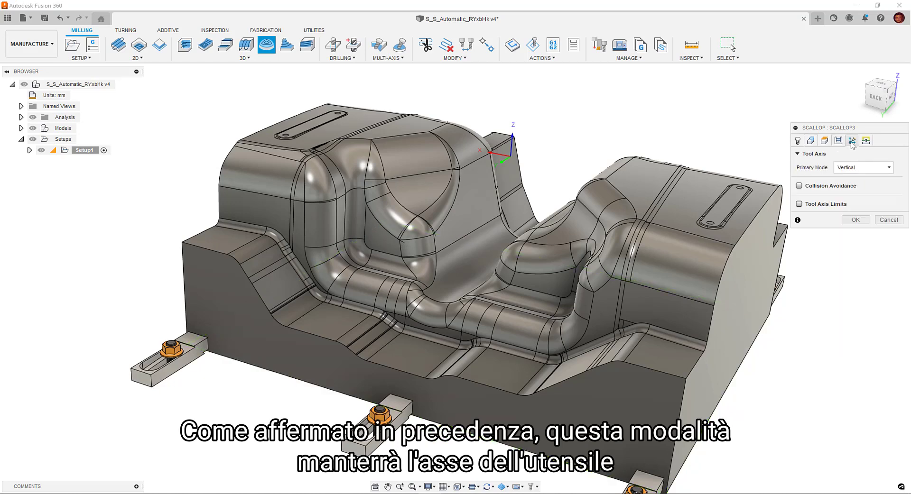
left_click(799, 186)
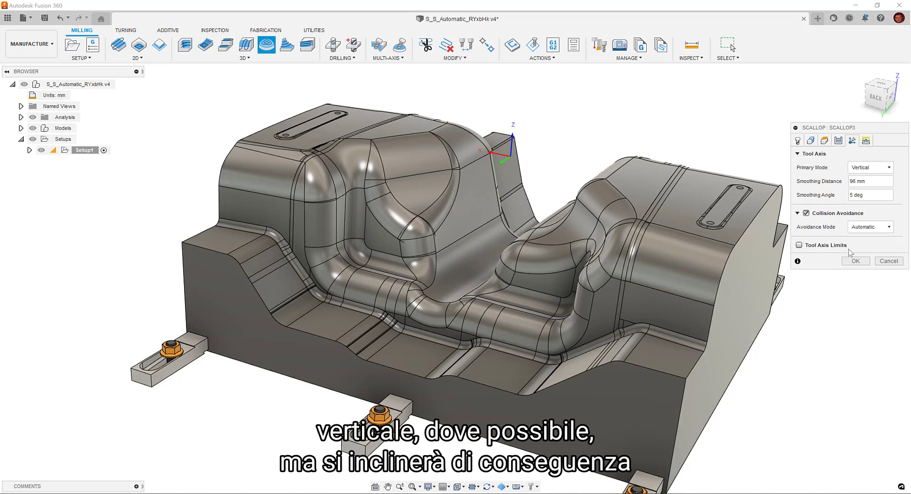
left_click(857, 262)
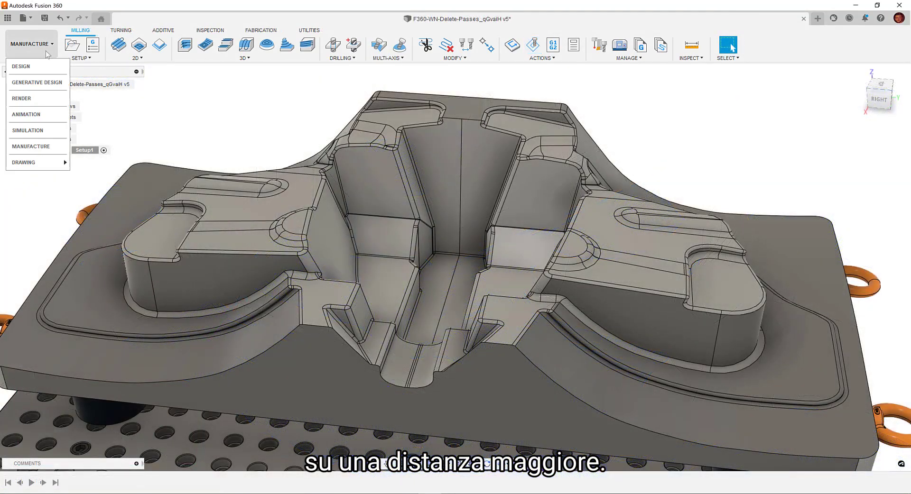
Step: Create a construction plane offset 120 mm above the channel floor face
left_click(21, 66)
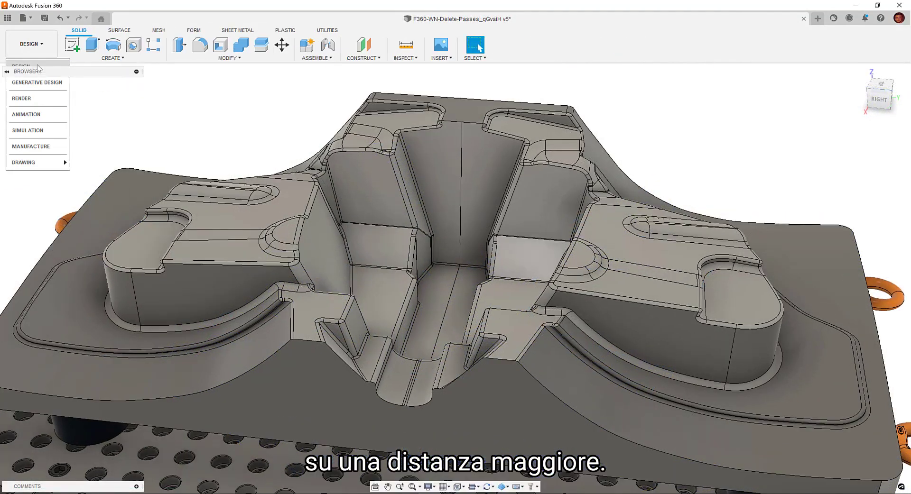
left_click(364, 45)
left_click(427, 328)
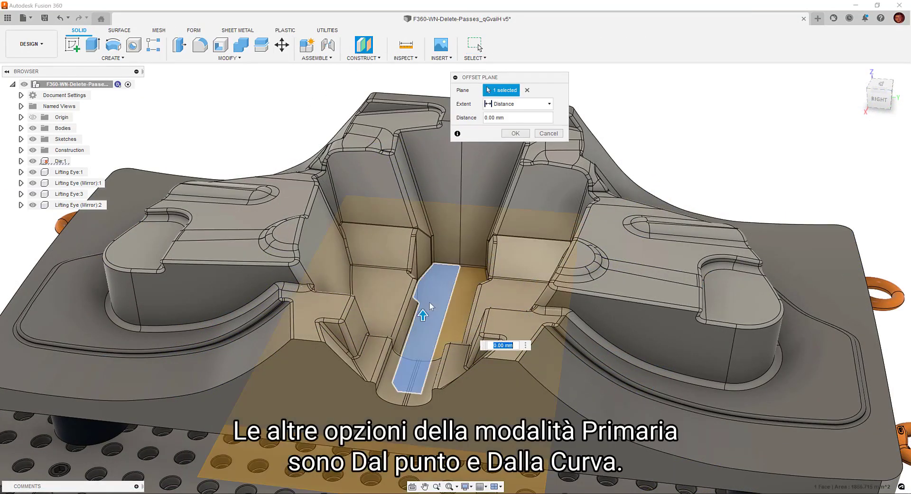
left_click_drag(427, 327, 419, 108)
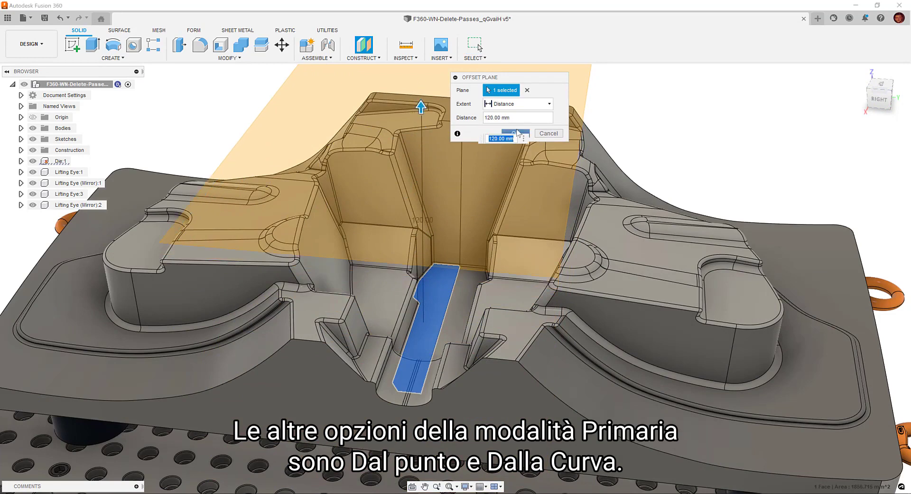
key("Return")
Step: Sketch a straight line across the pocket on the offset plane and finish the sketch
left_click(349, 161)
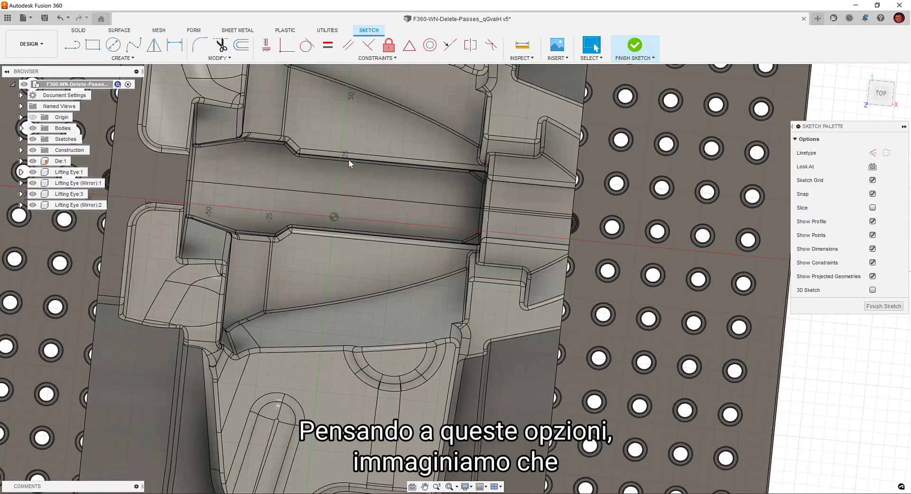
left_click(122, 58)
left_click(81, 66)
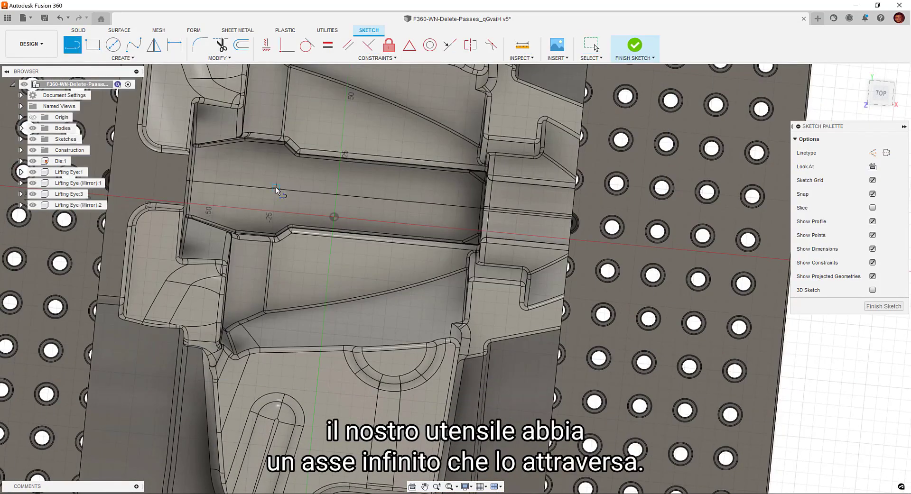
key("Escape")
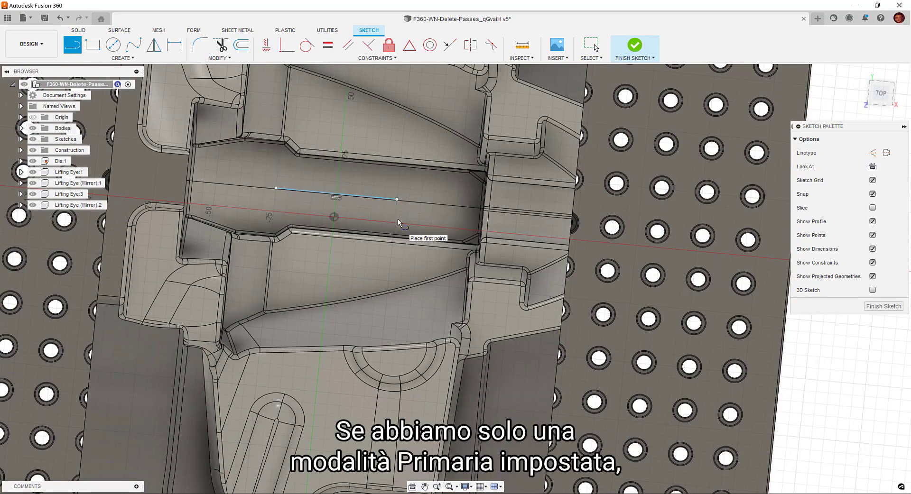
left_click(883, 307)
left_click(32, 44)
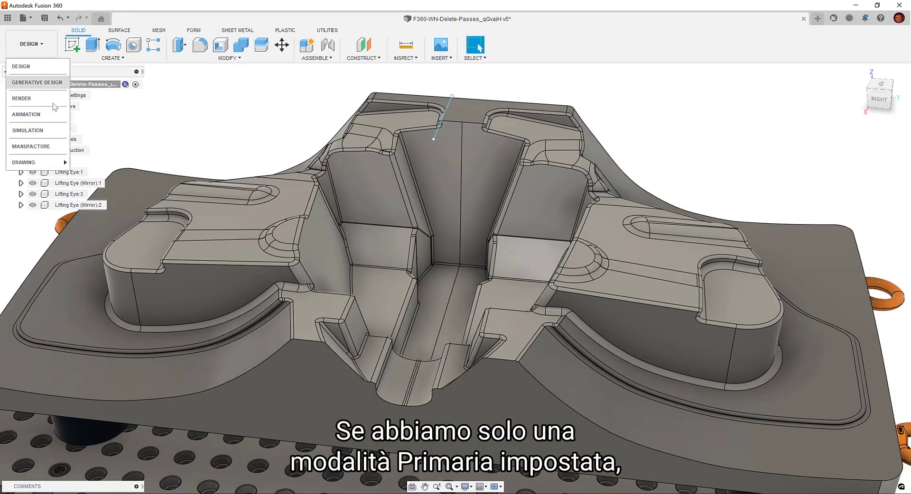
Step: Start a Scallop toolpath in Manufacture bounded by the central pocket outline
left_click(39, 150)
left_click(243, 58)
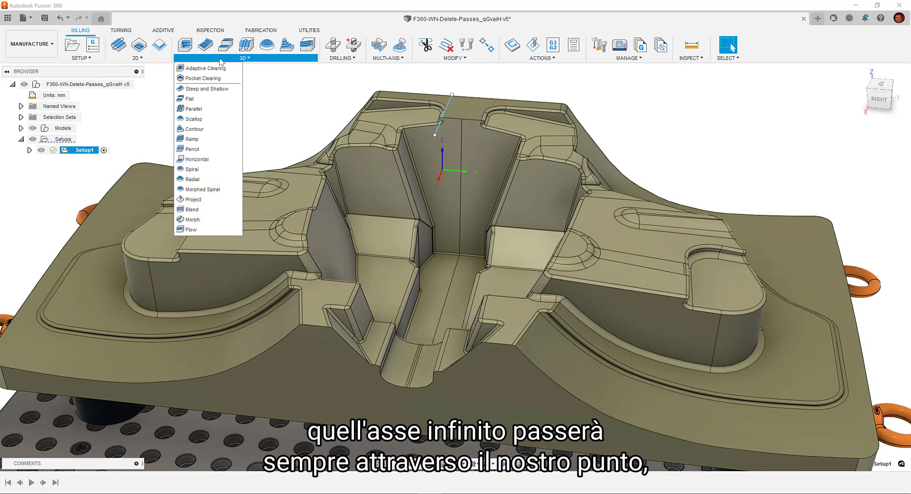
left_click(809, 139)
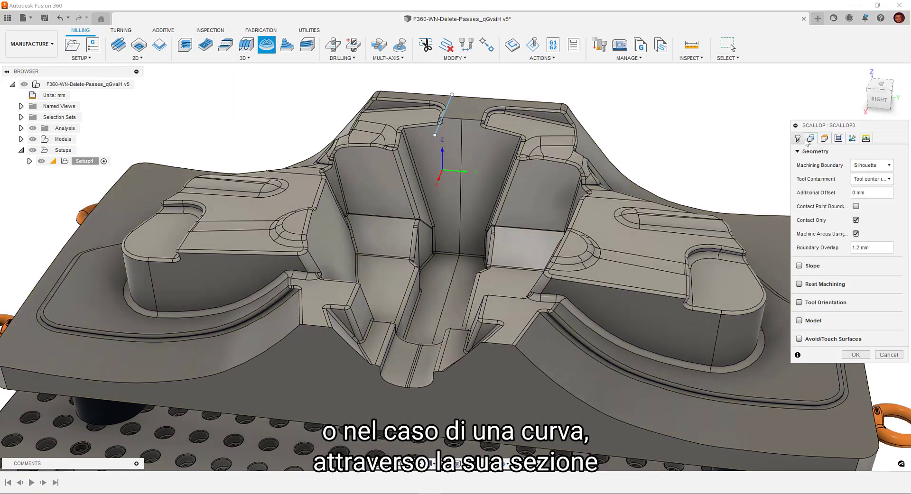
left_click(870, 197)
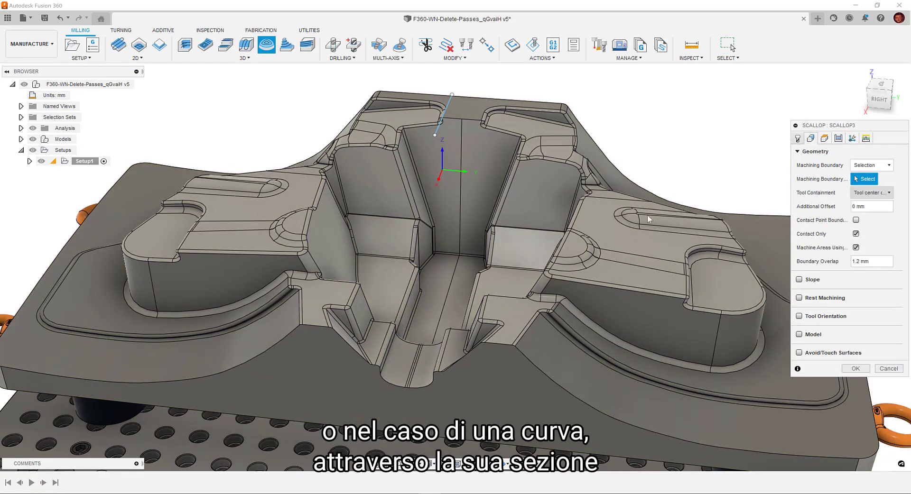
left_click(455, 257)
Step: Set the Scallop's tool axis Primary Mode to From curve and generate it
left_click(839, 139)
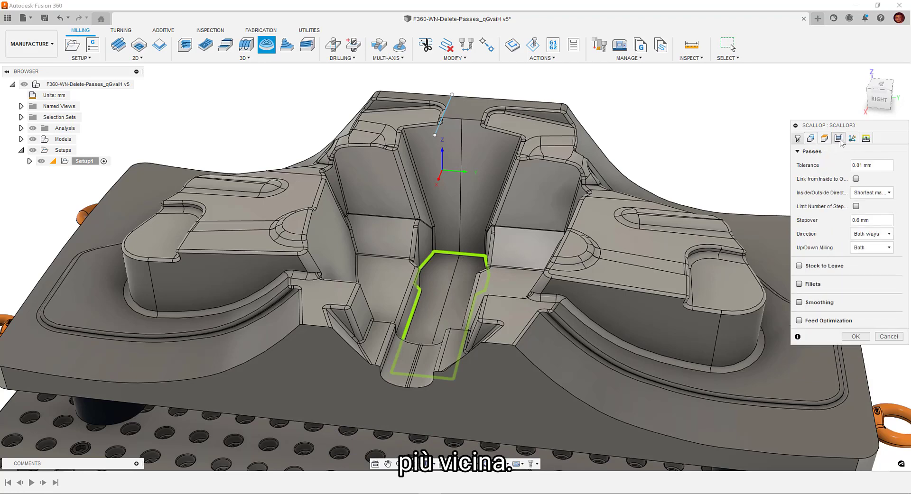
left_click(863, 165)
left_click(856, 207)
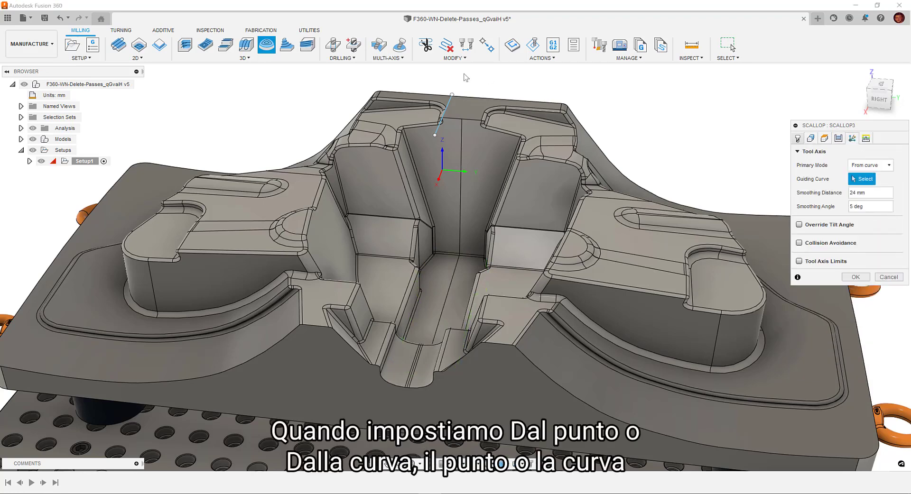
left_click(865, 281)
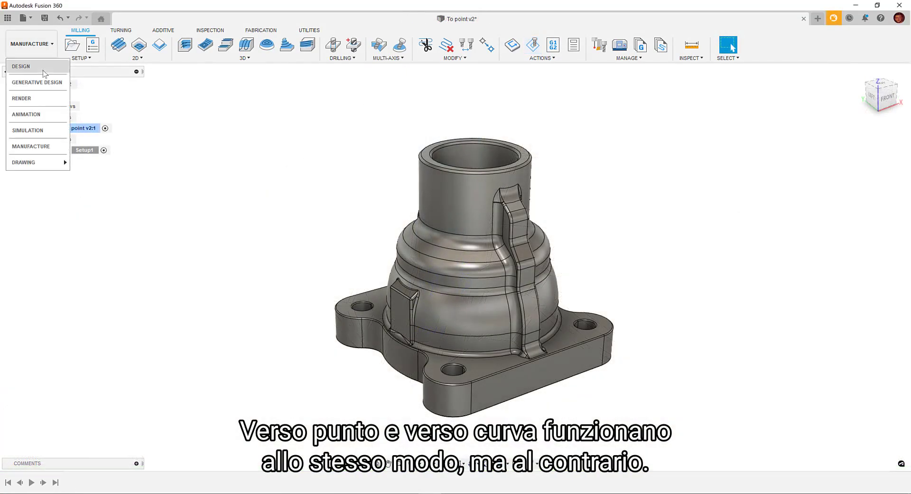
Step: In Design, create an offset plane -35 mm from the flange top face
left_click(43, 73)
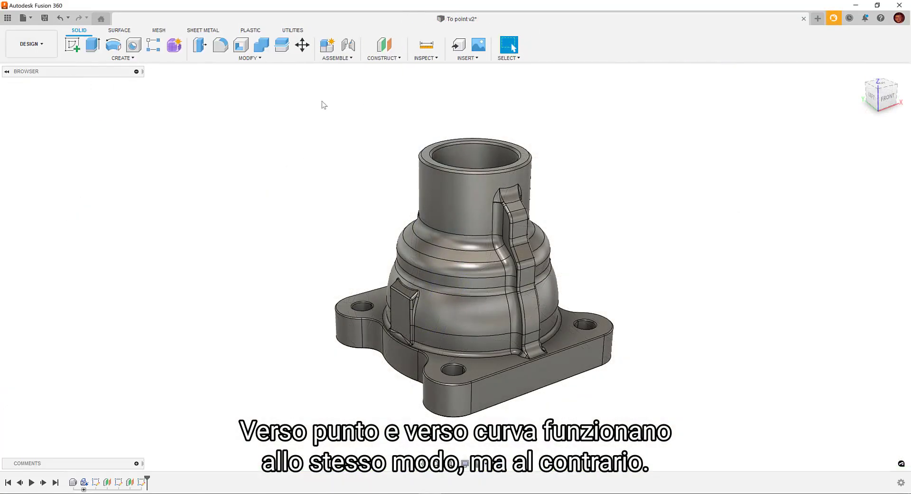
left_click(376, 295)
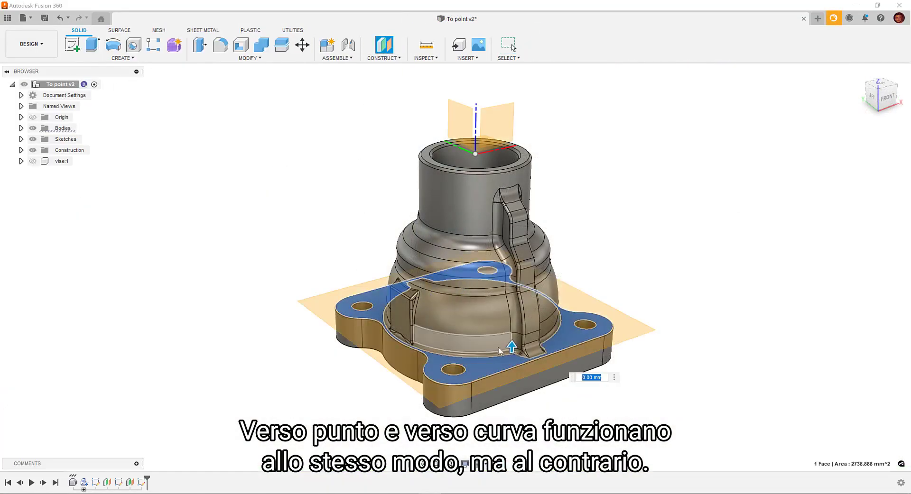
left_click_drag(510, 348, 507, 418)
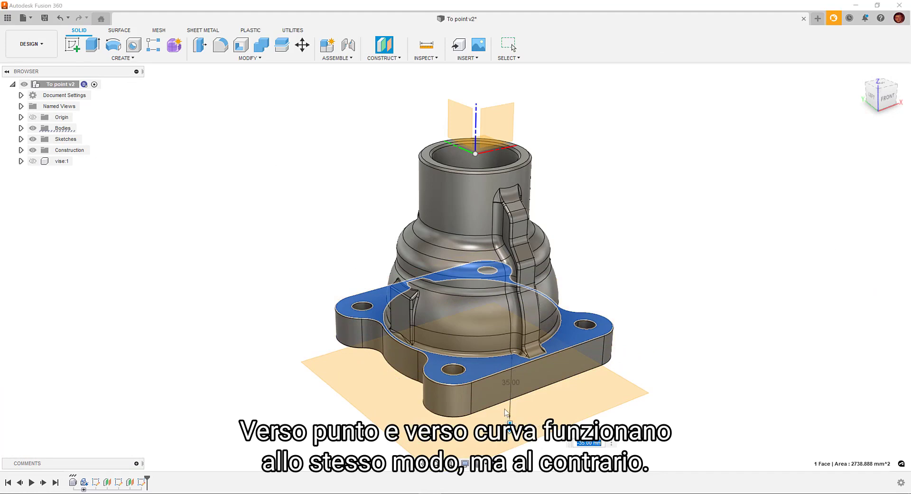
key("Return")
Step: Sketch a circle at the part's centre on the offset plane and finish the sketch
left_click(71, 44)
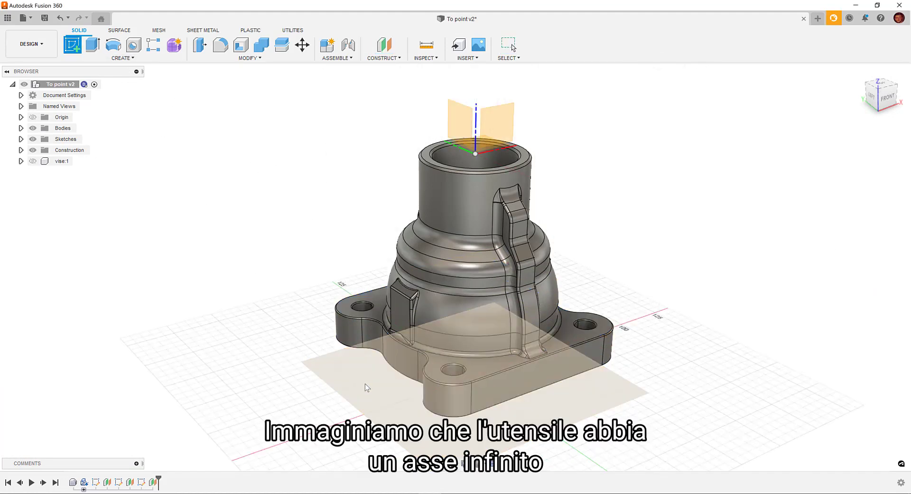
left_click(365, 383)
key("c")
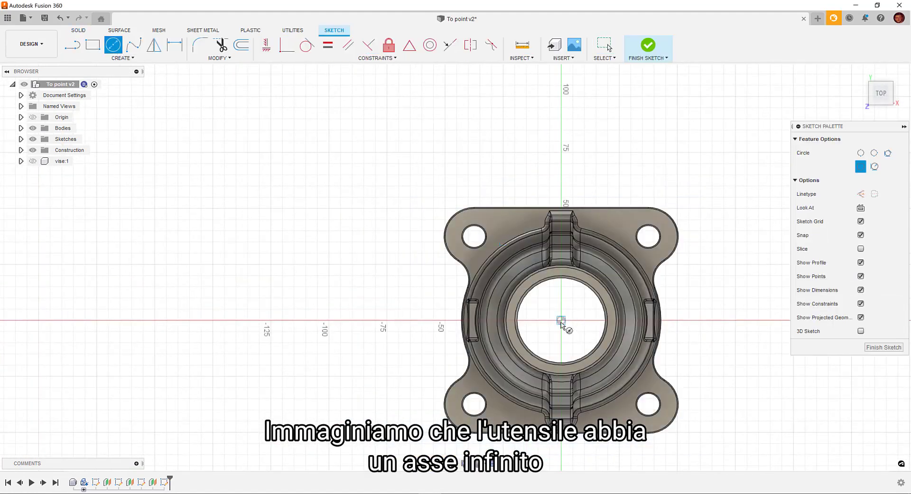
left_click(572, 332)
left_click(883, 348)
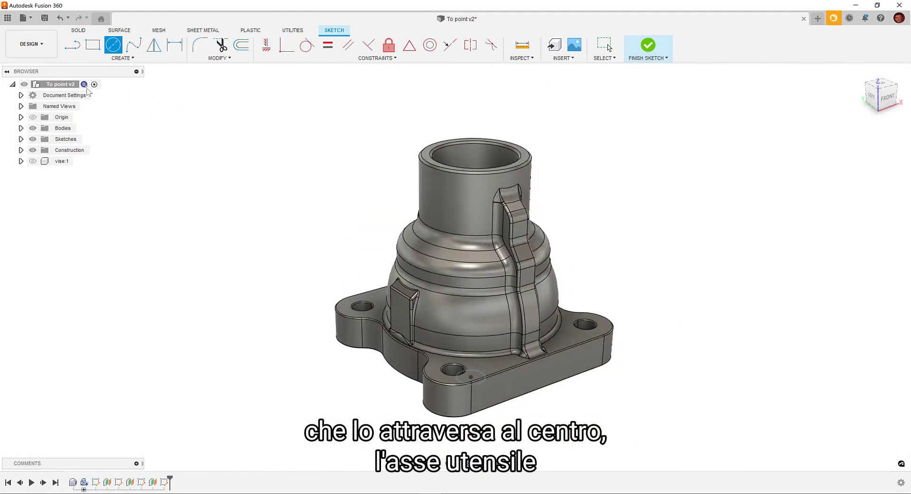
left_click(31, 44)
Step: Create a Steep and Shallow toolpath with tool axis Primary Mode set to To point
left_click(31, 146)
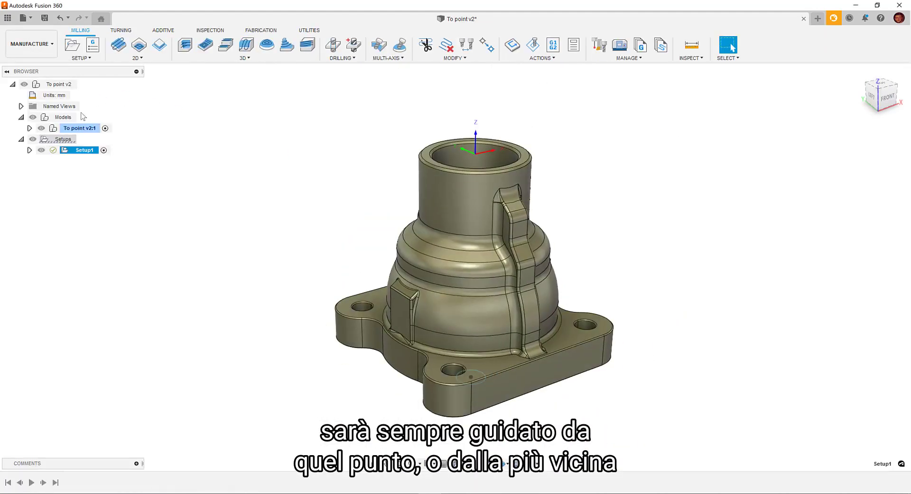
left_click(207, 46)
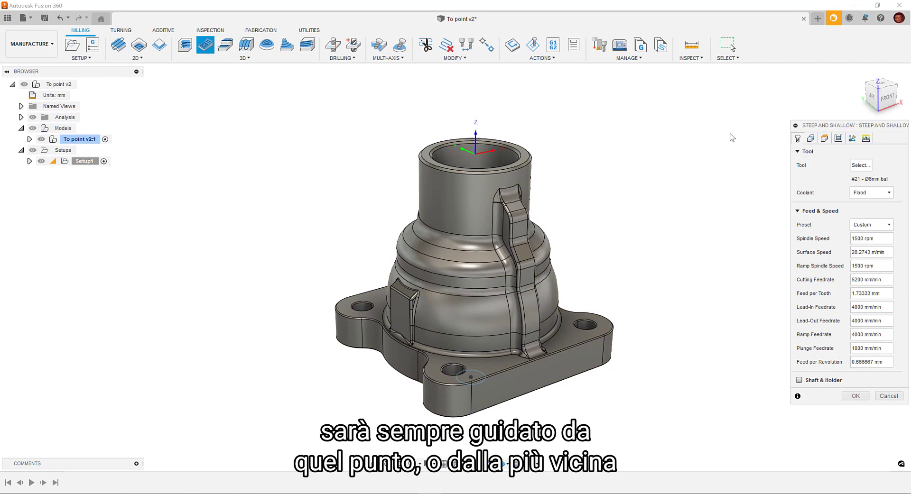
left_click(851, 138)
left_click(871, 165)
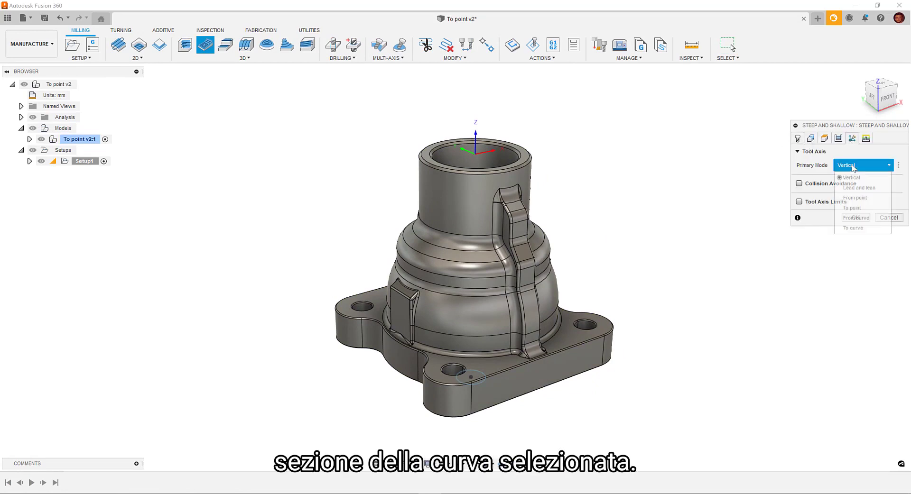
left_click(861, 207)
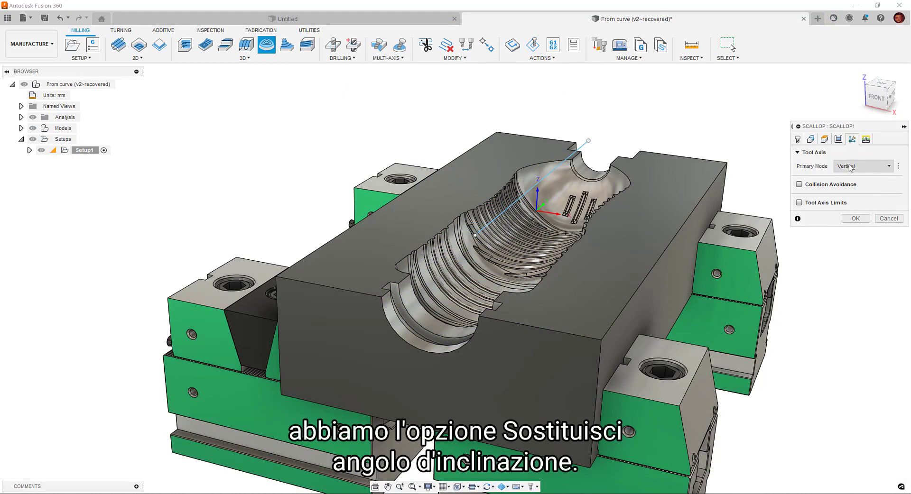
Step: Set the Scallop's tool axis From curve on the sketch line, with Override Tilt Angle on
left_click(850, 167)
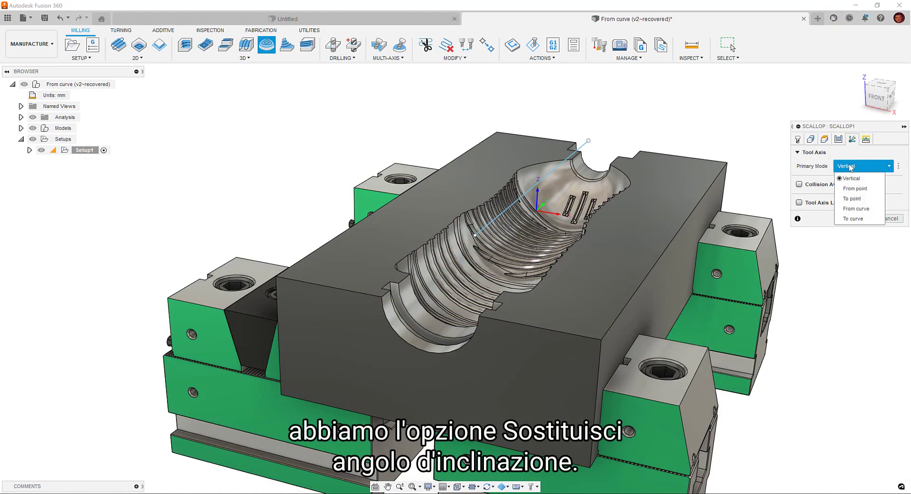
left_click(856, 210)
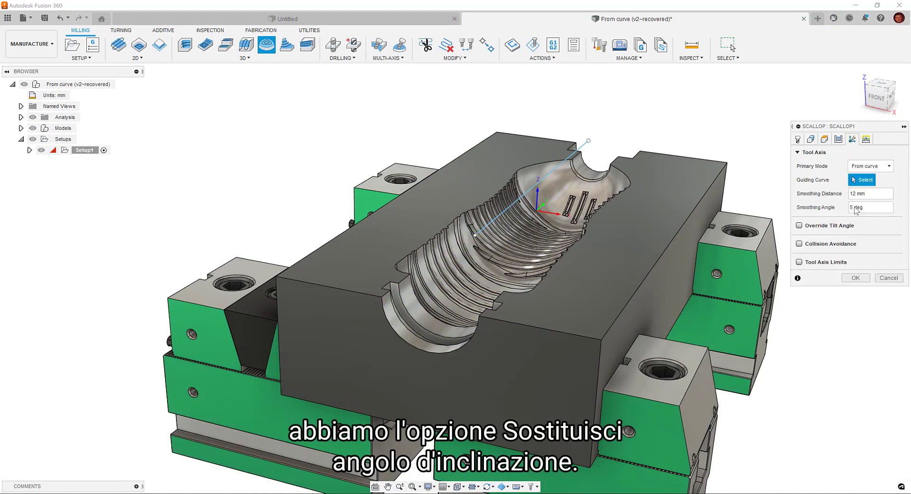
left_click(573, 151)
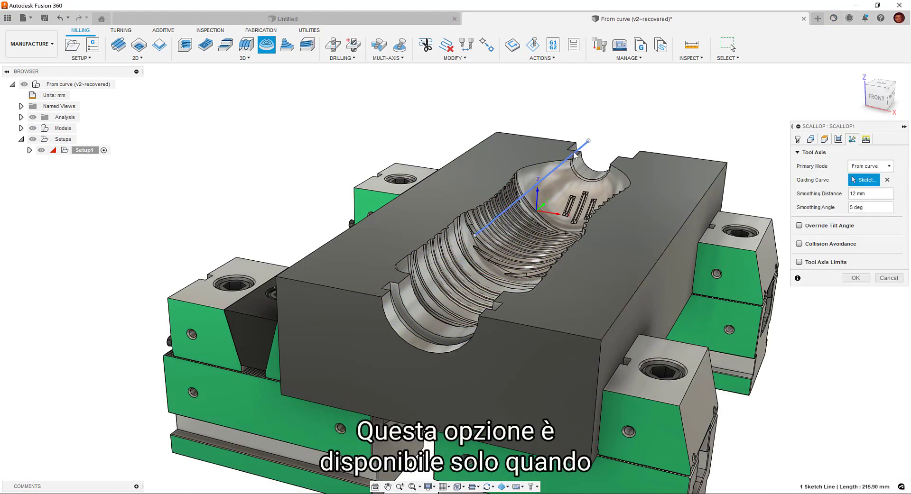
left_click(800, 225)
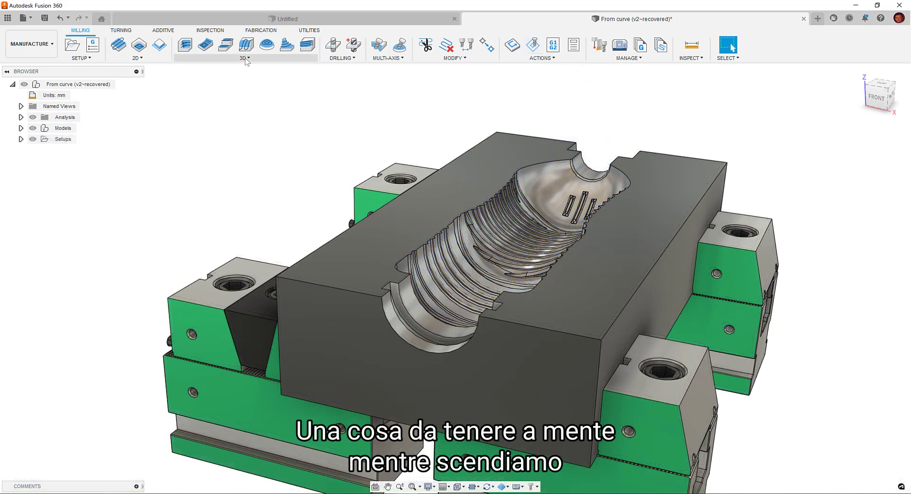
Step: Create a Pencil toolpath with its tool axis Primary Mode set to From point
left_click(246, 59)
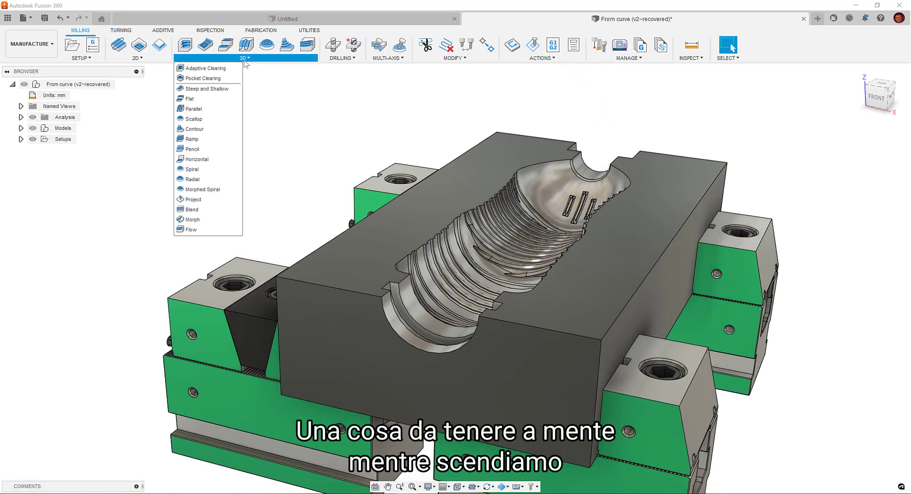
left_click(205, 150)
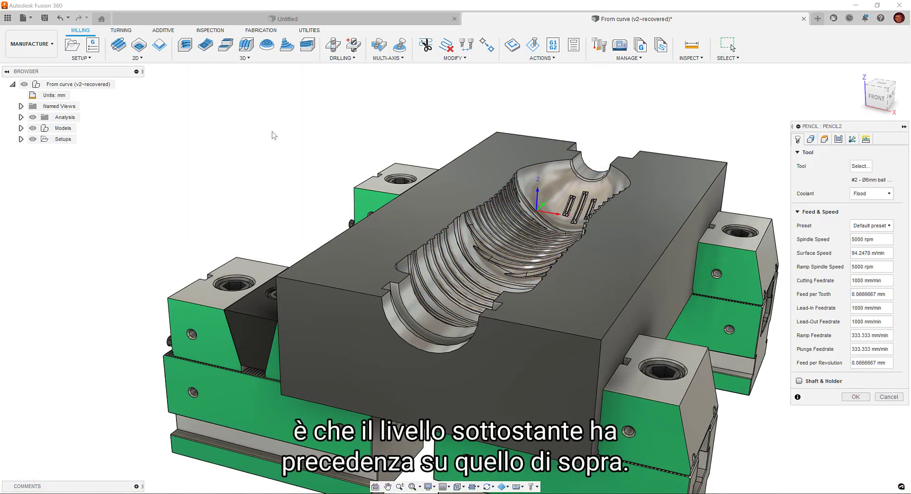
left_click(851, 140)
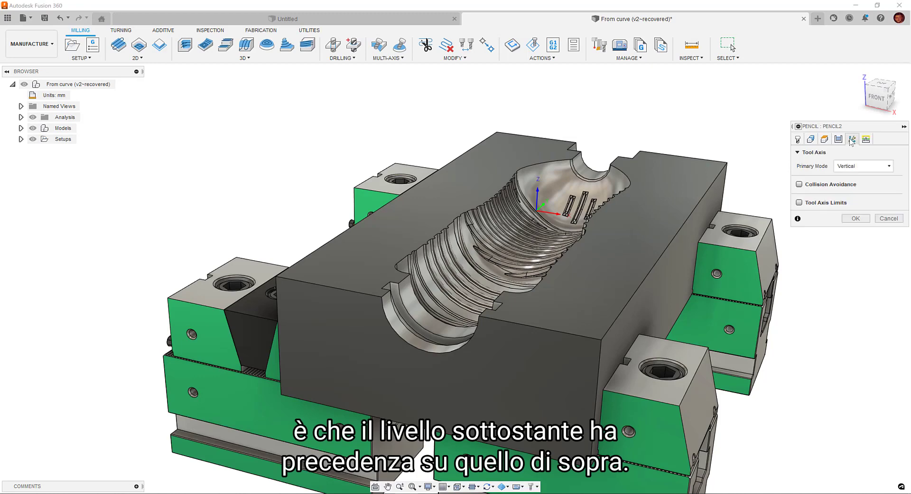
left_click(856, 167)
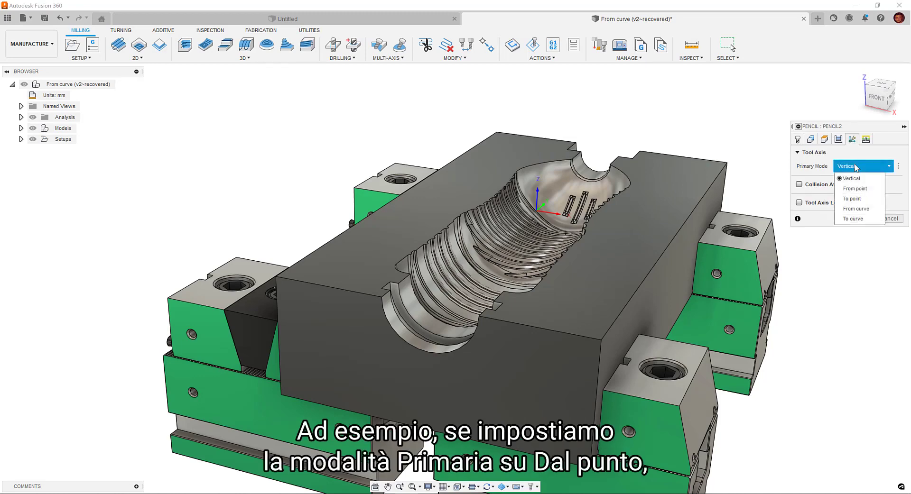
left_click(862, 189)
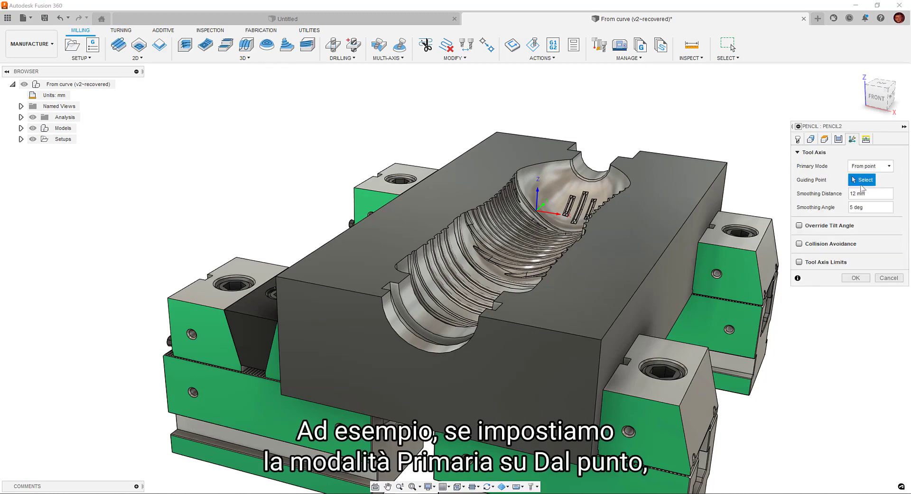
Step: Enable tilt override at 0 deg, collision avoidance and tool axis limits on the Pencil toolpath
left_click(799, 226)
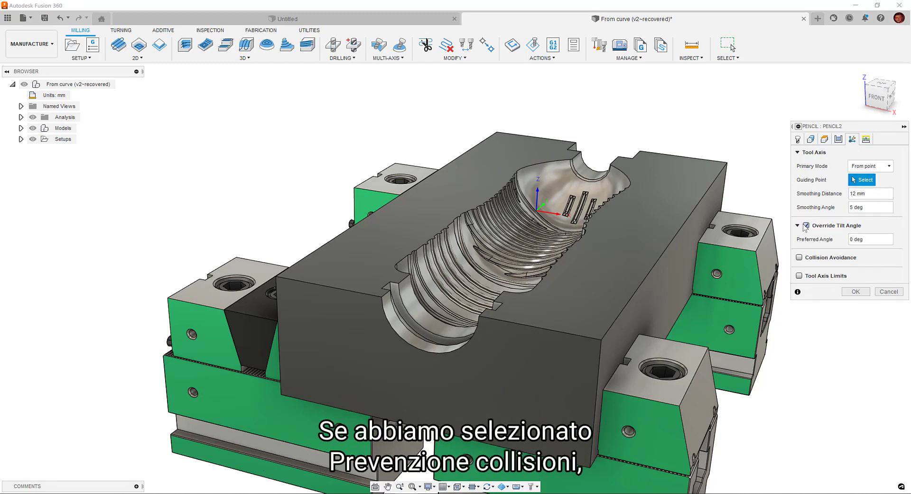
left_click(800, 258)
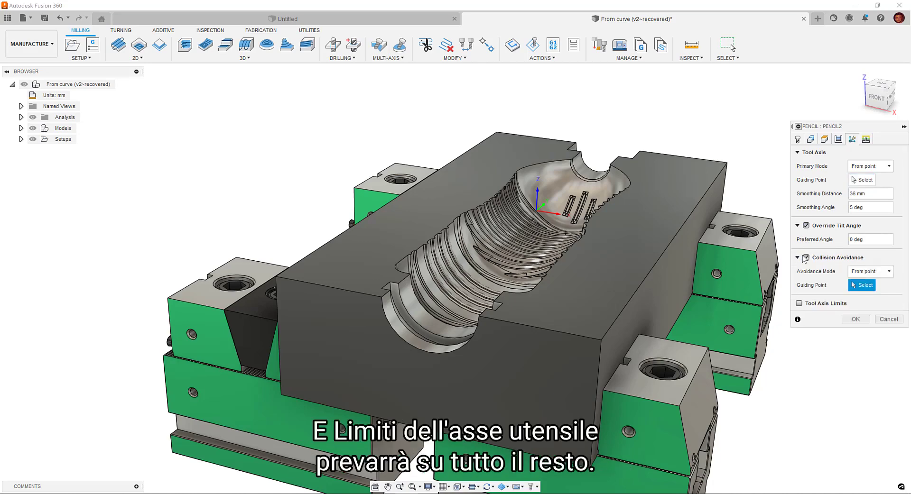
left_click(799, 303)
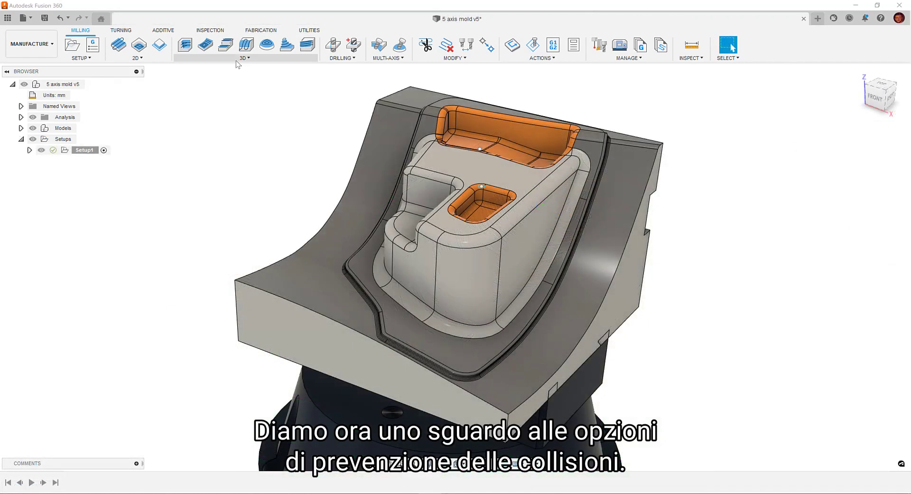
Step: Start a Parallel toolpath bounded by the stock's top outline and the inner cavity edge
left_click(235, 59)
left_click(197, 110)
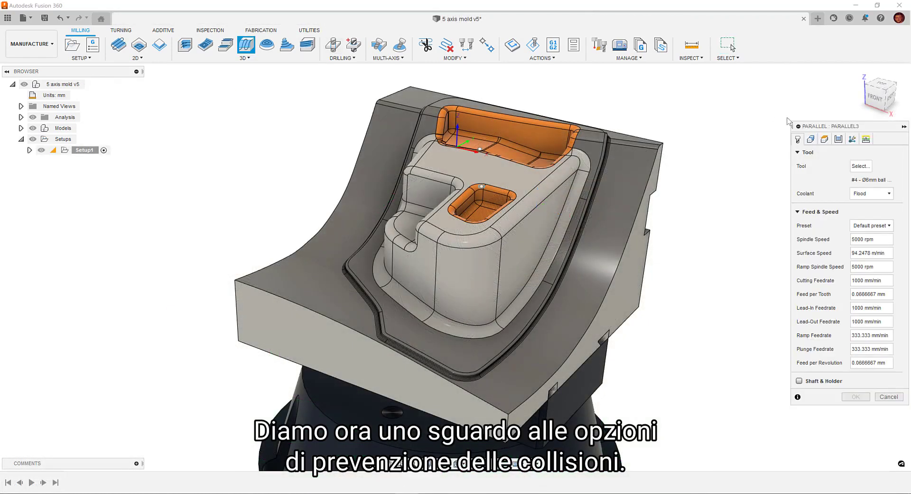
left_click(817, 139)
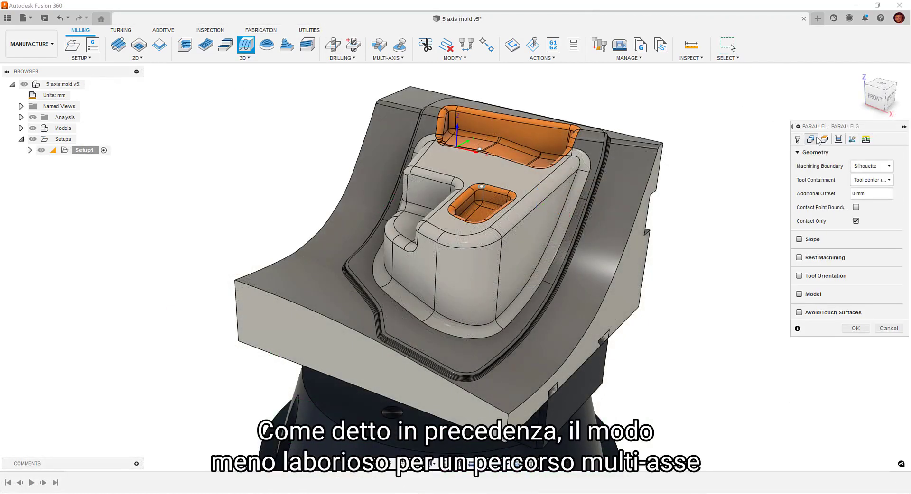
left_click(871, 166)
left_click(868, 193)
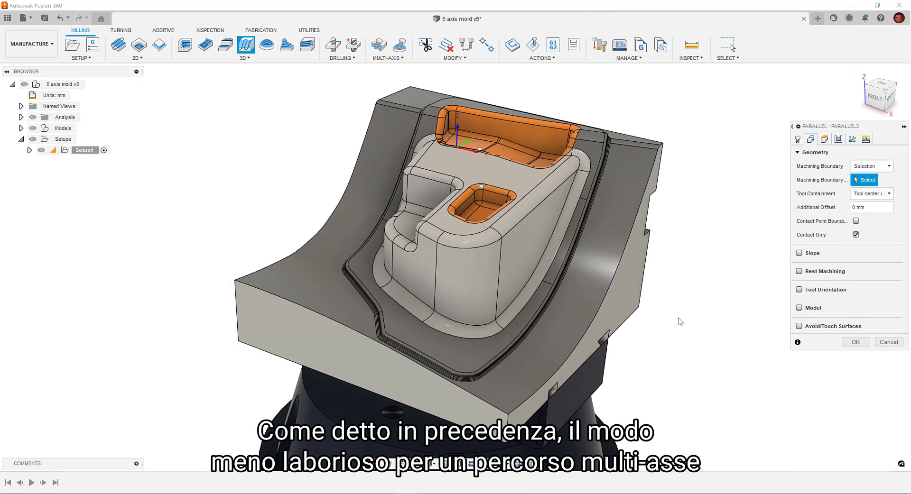
left_click(561, 298)
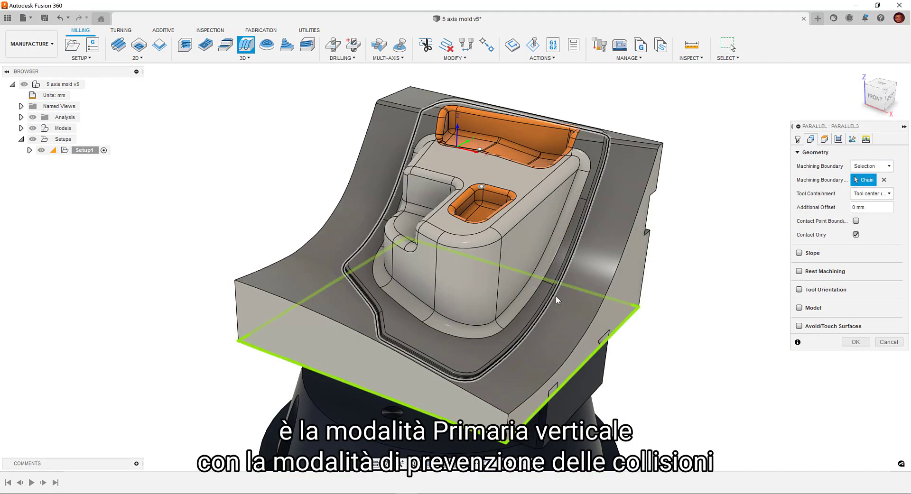
left_click(556, 296)
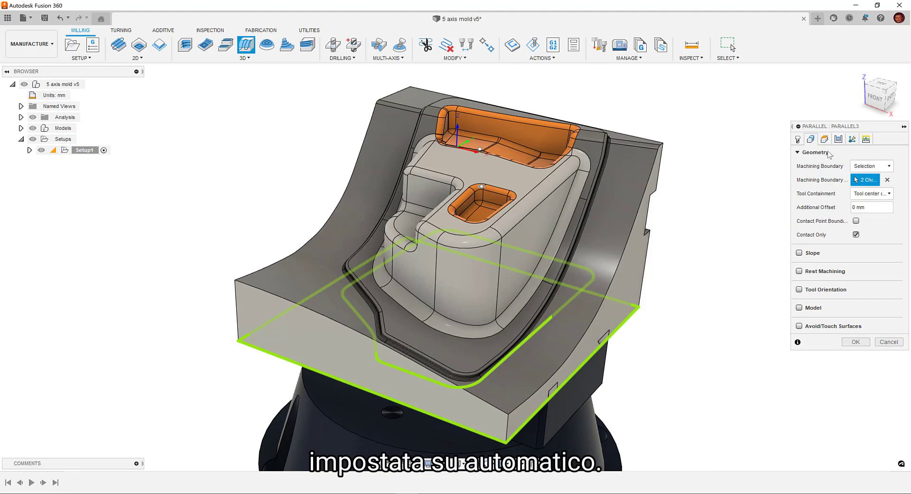
Step: Align the passes to the front-right block edge, enable collision avoidance, and compute the toolpath
left_click(838, 140)
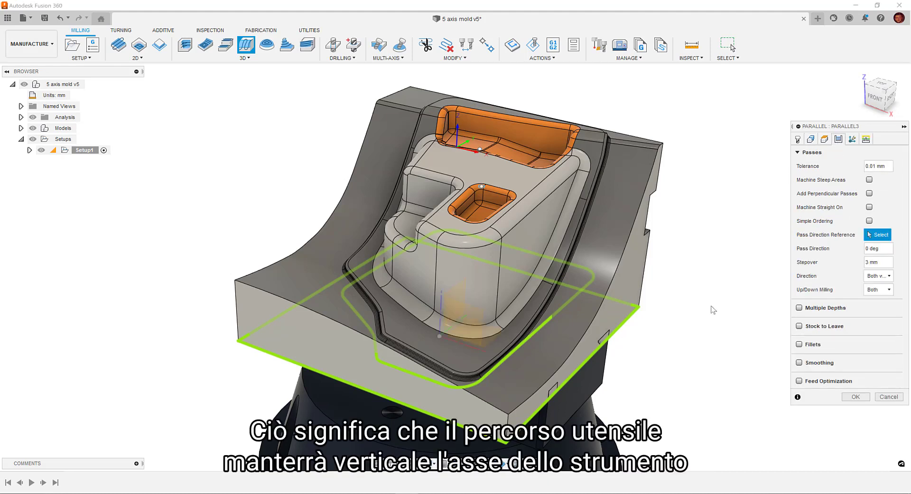
left_click(619, 332)
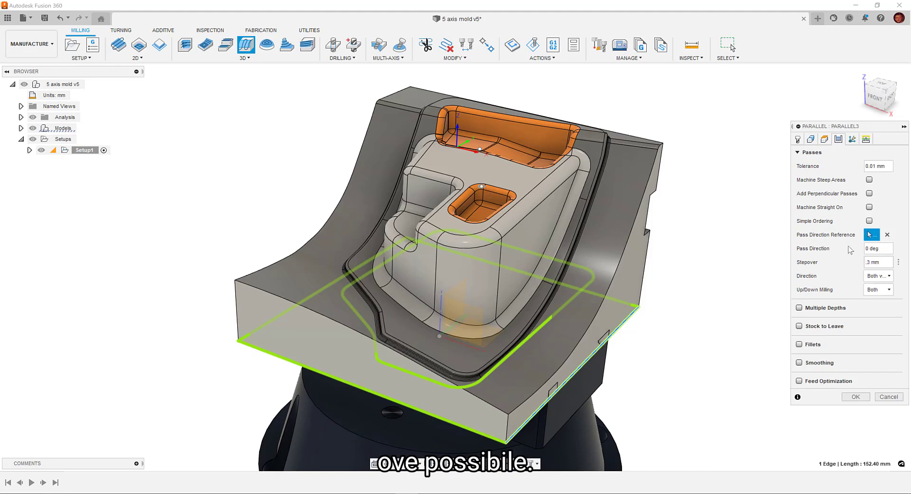
left_click(851, 141)
left_click(810, 185)
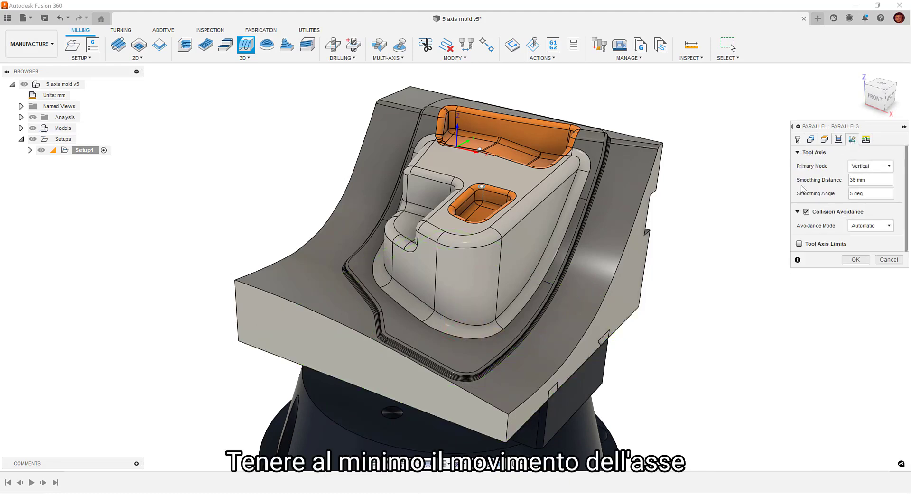
left_click(859, 260)
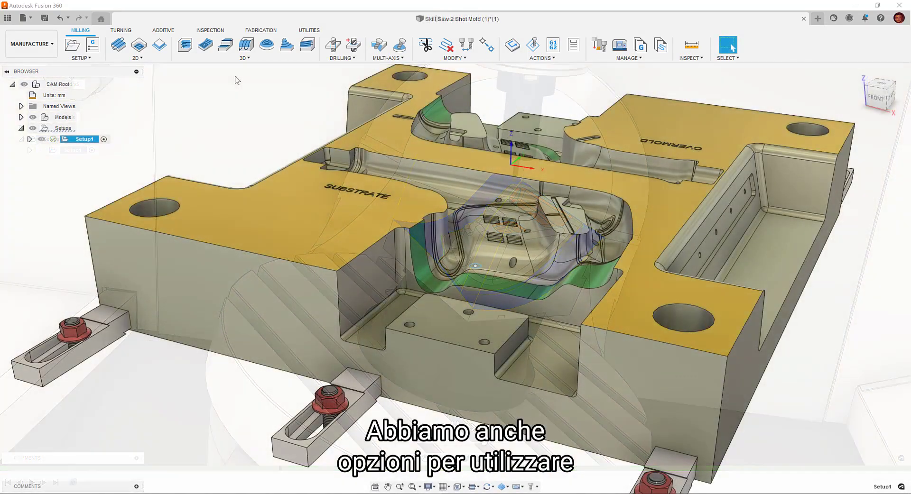
Step: Give the Pencil toolpath collision avoidance from the sketch point and regenerate it
left_click(240, 60)
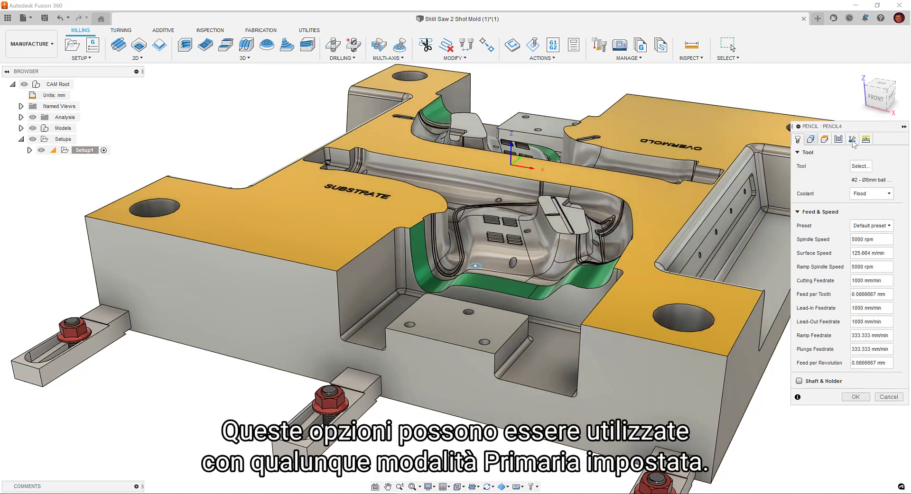
left_click(852, 140)
left_click(799, 185)
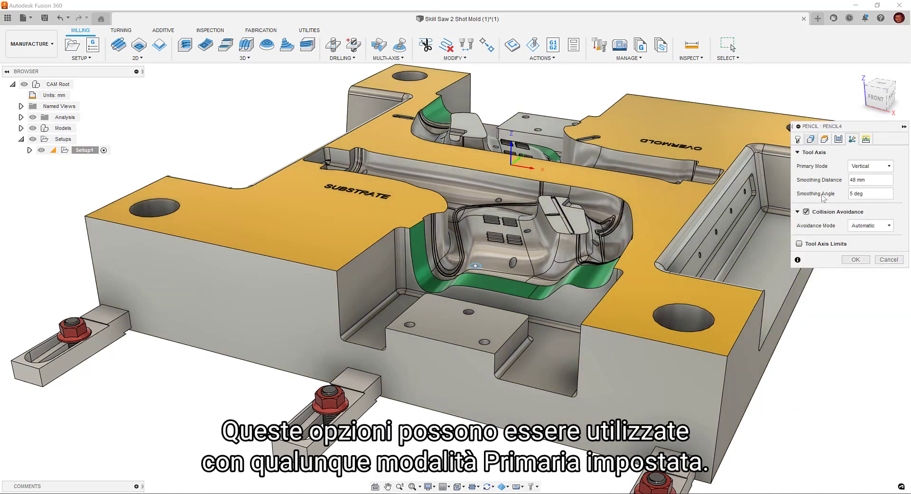
left_click(854, 226)
left_click(861, 246)
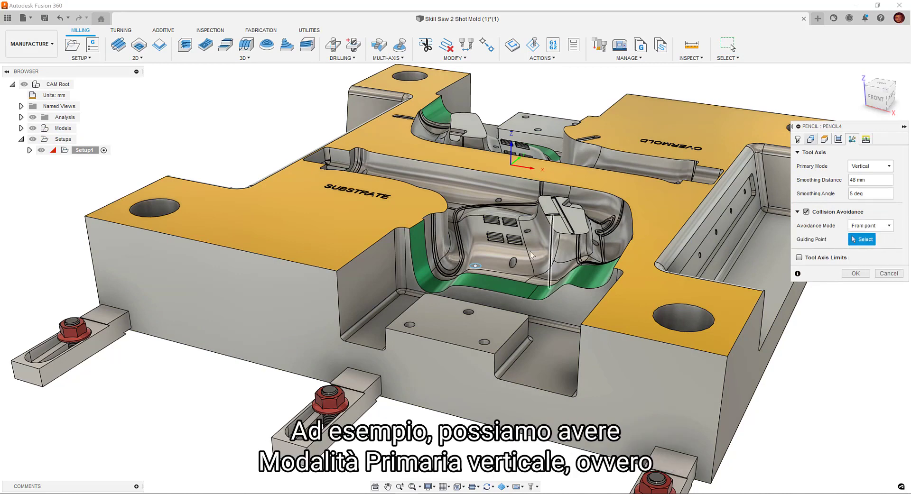
left_click(476, 266)
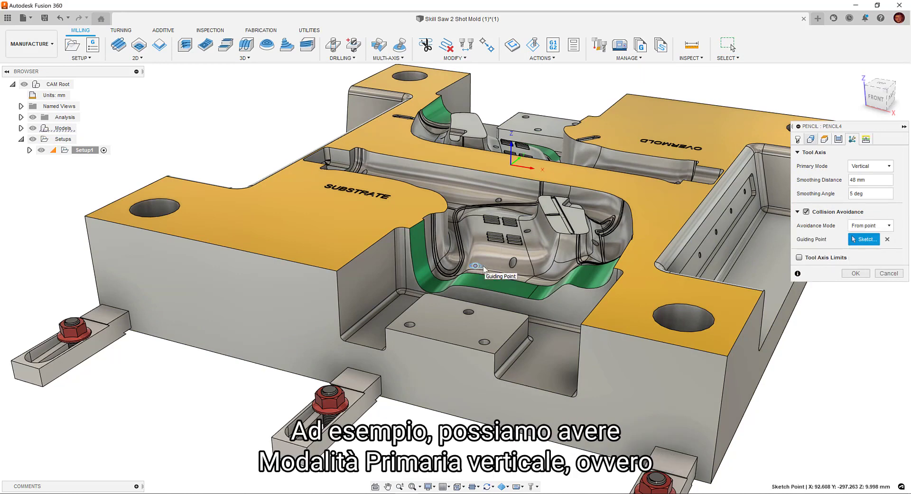
left_click(855, 273)
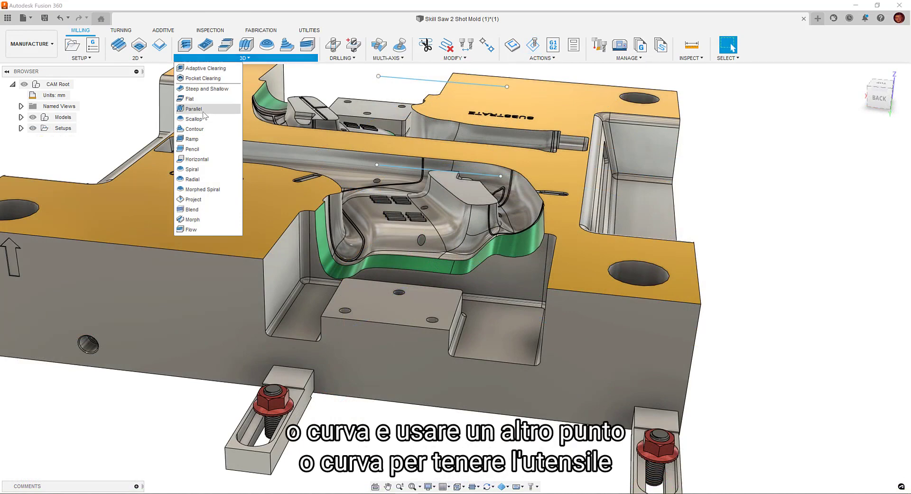
Step: Start a Parallel toolpath whose tool axis follows the upper sketch line as guiding curve
left_click(209, 109)
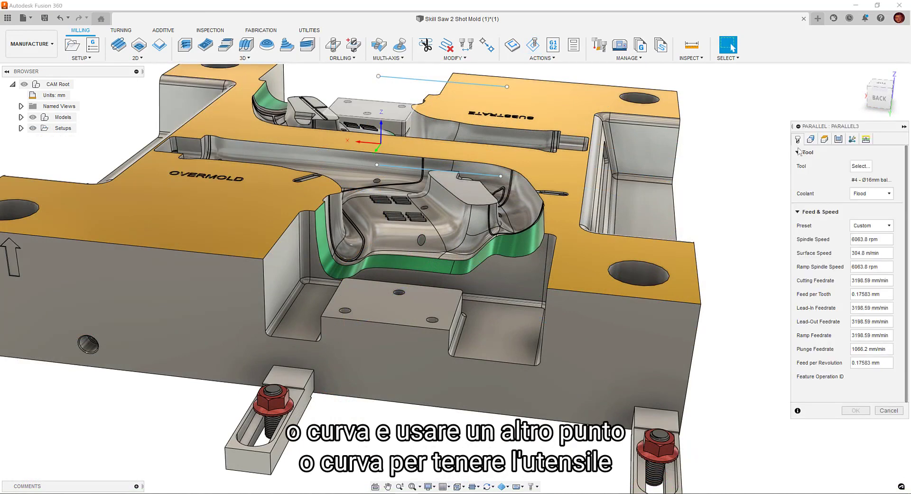
left_click(852, 140)
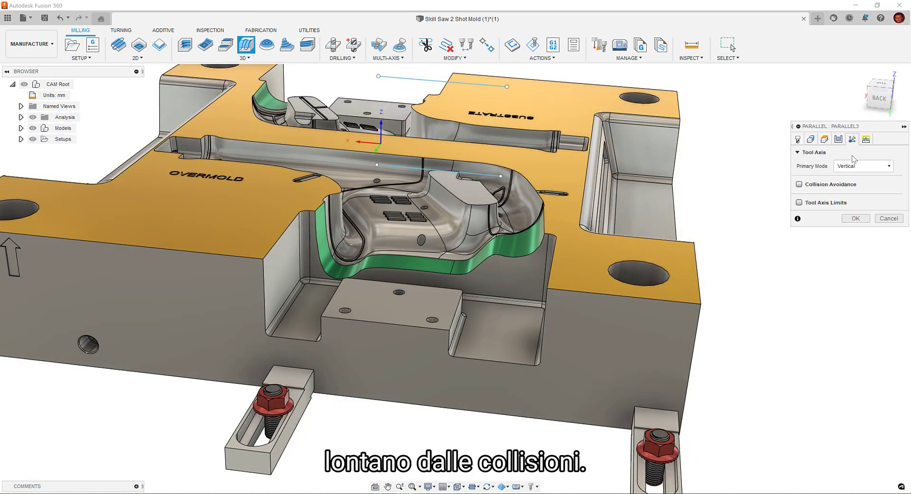
left_click(856, 165)
left_click(856, 208)
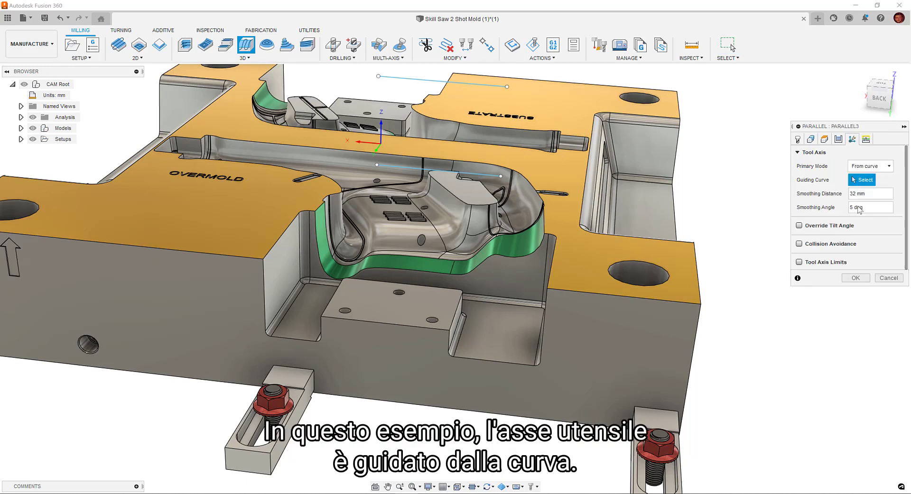
left_click(486, 86)
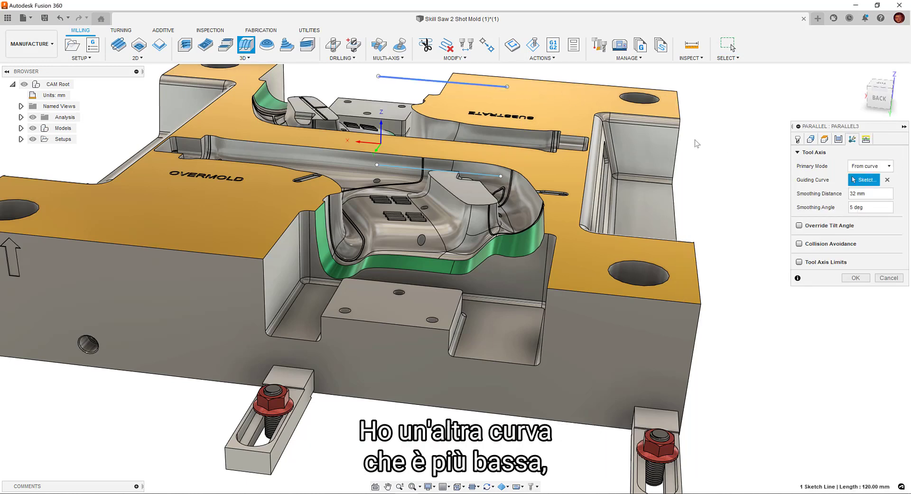
Step: Add collision avoidance from the lower sketch line and generate the Parallel toolpath
left_click(799, 244)
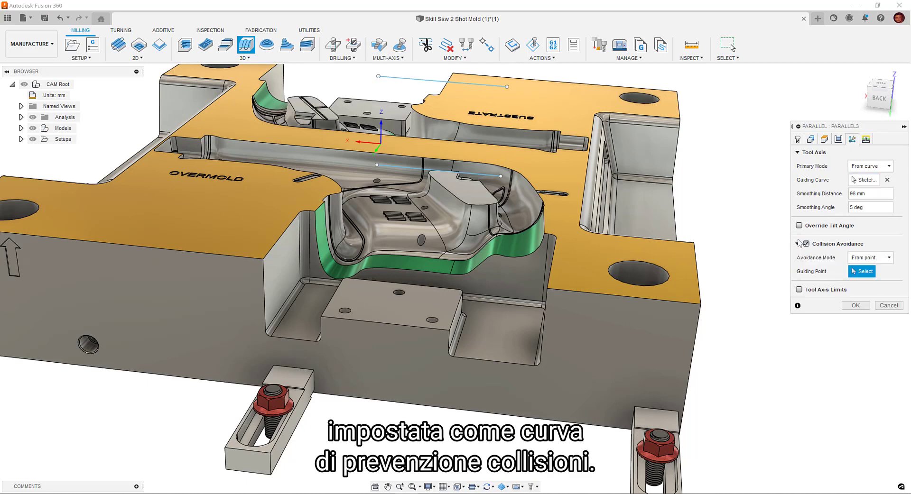
left_click(878, 261)
left_click(863, 296)
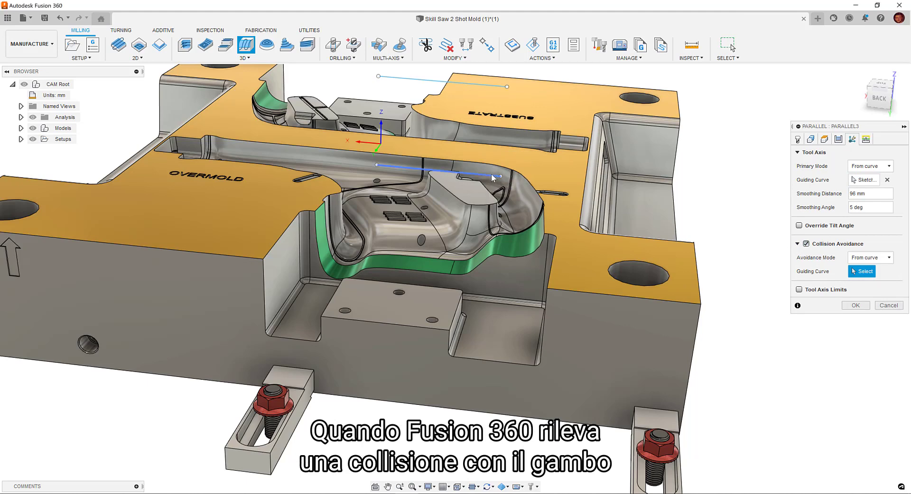
left_click(491, 173)
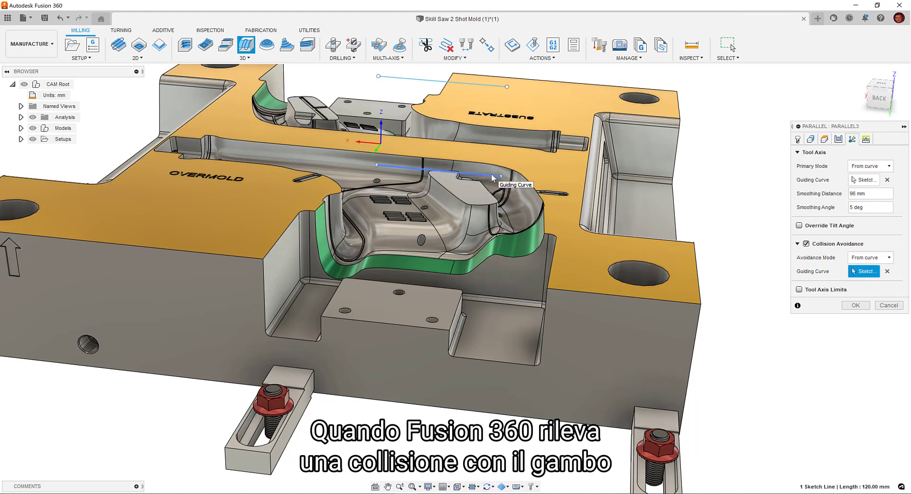
left_click(857, 306)
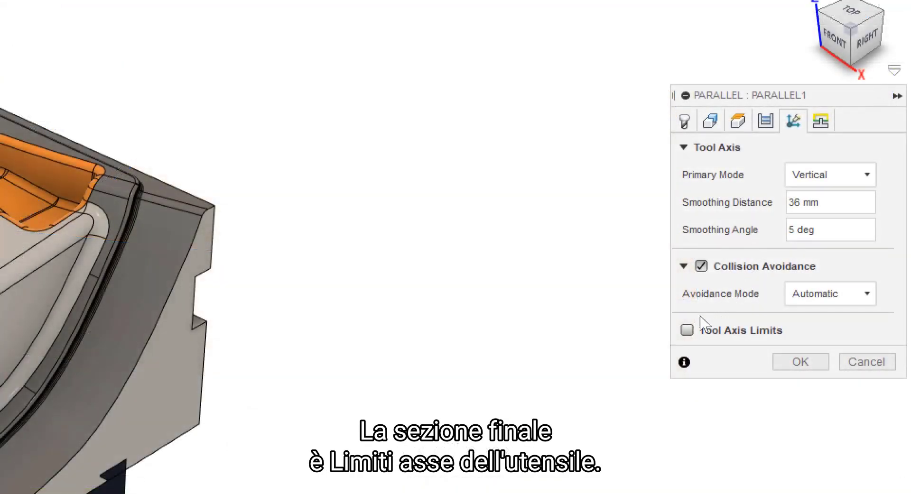
Step: Turn on tool axis limits, then review the Reference Z and Areas Beyond Limit options
left_click(686, 329)
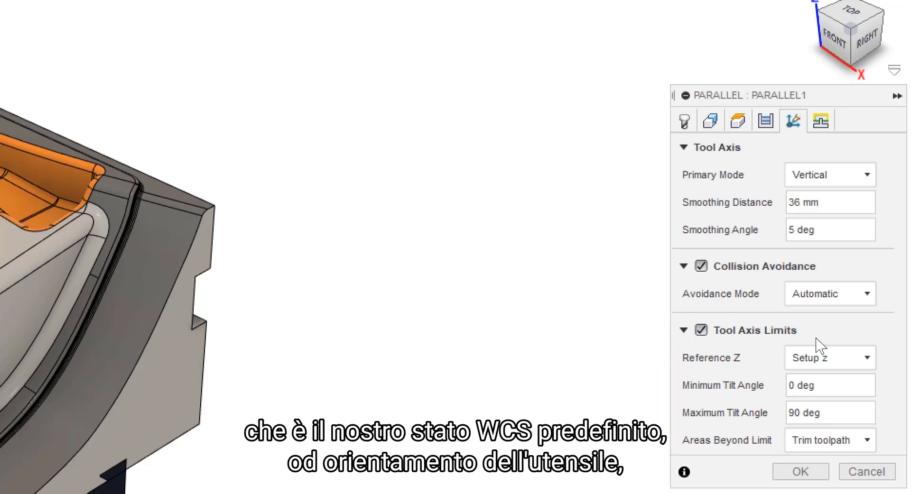
left_click(864, 353)
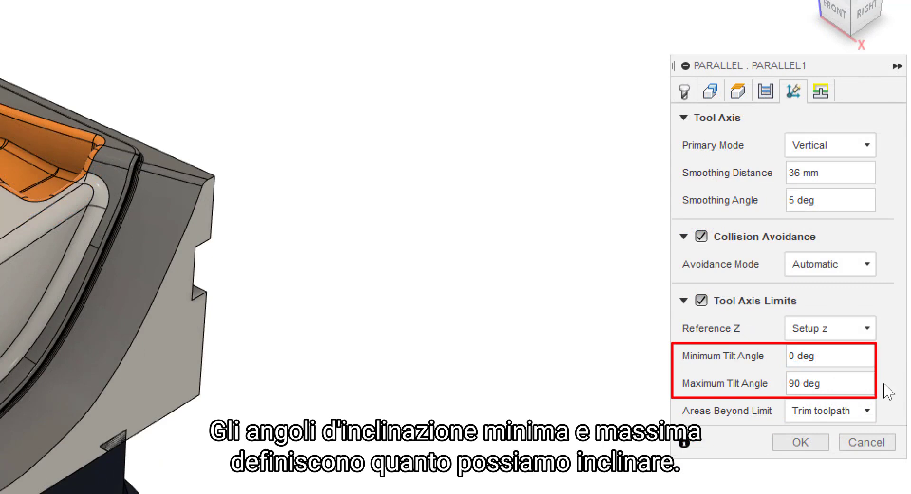
left_click(871, 414)
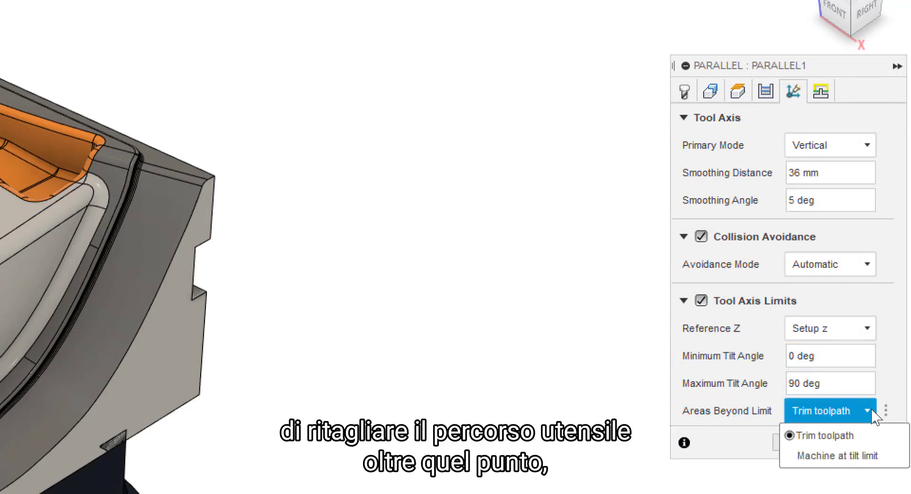